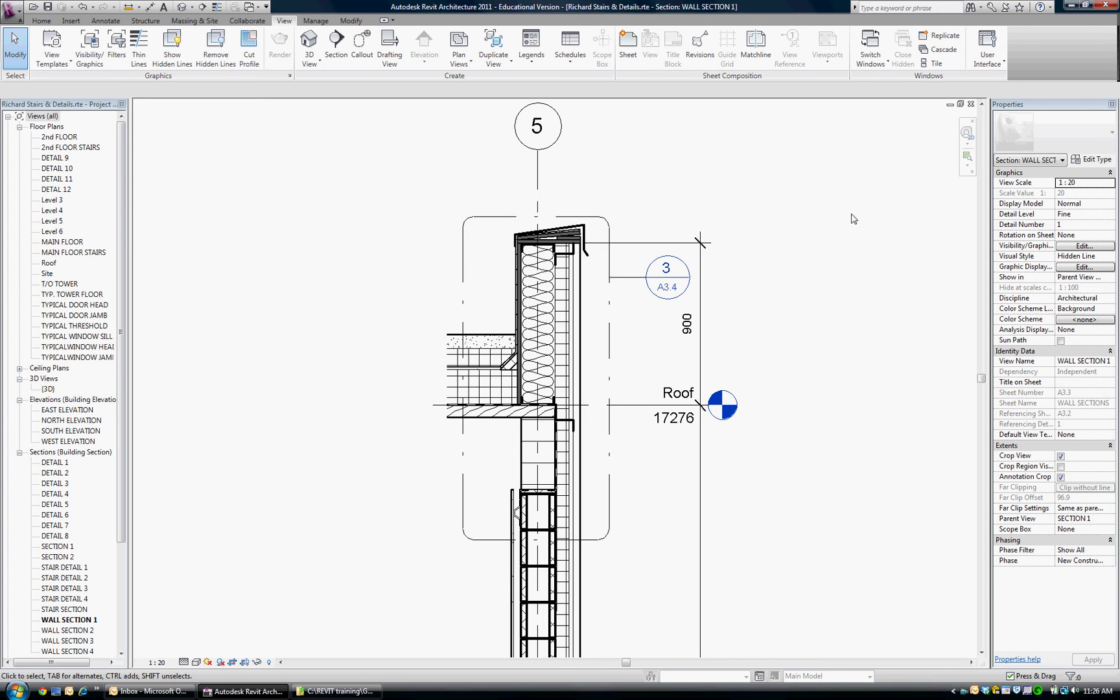
Examine the repeating block detail in the wall section below the roof level and check its type
scroll(562, 531, "up", 4)
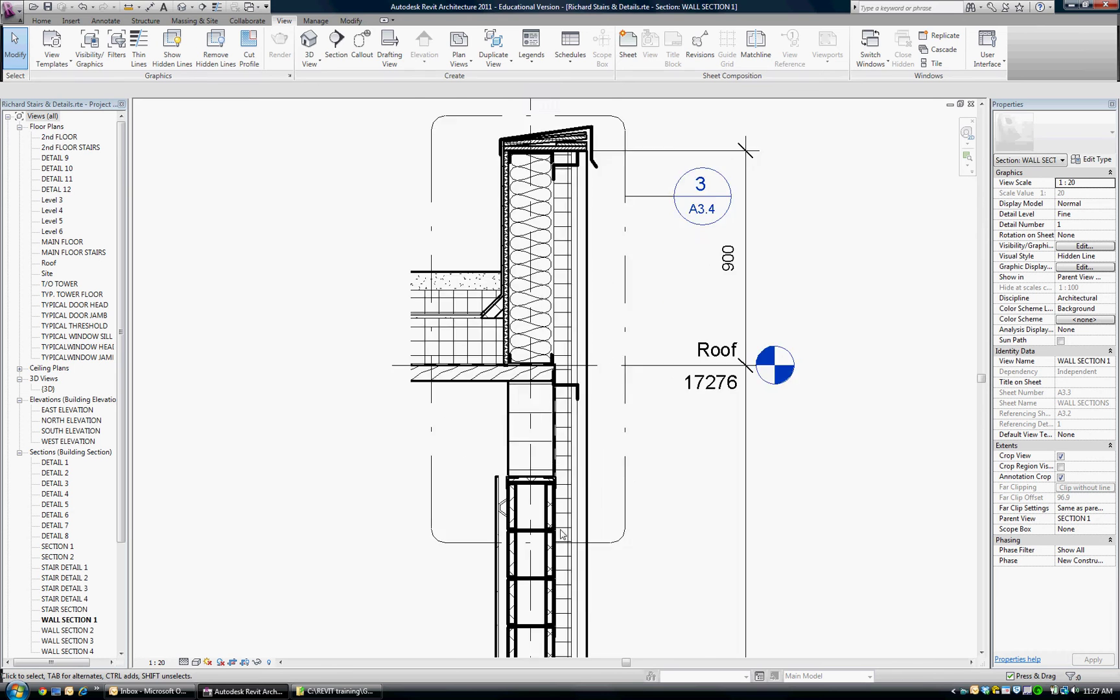
middle_click_drag(516, 518, 578, 373)
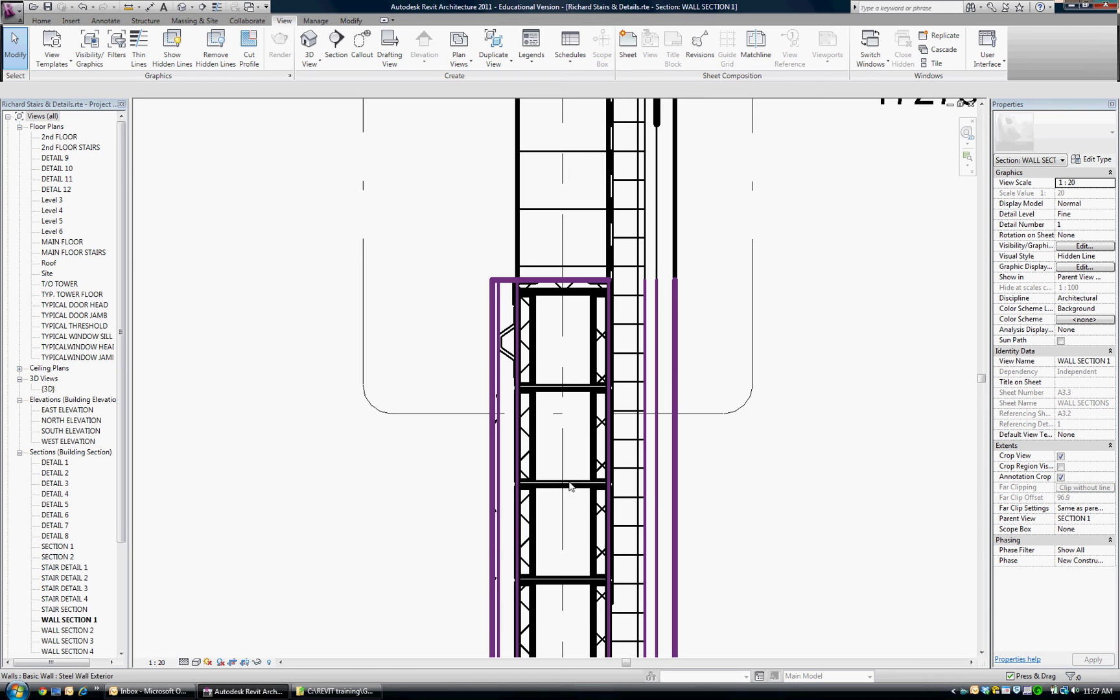
scroll(567, 510, "down", 2)
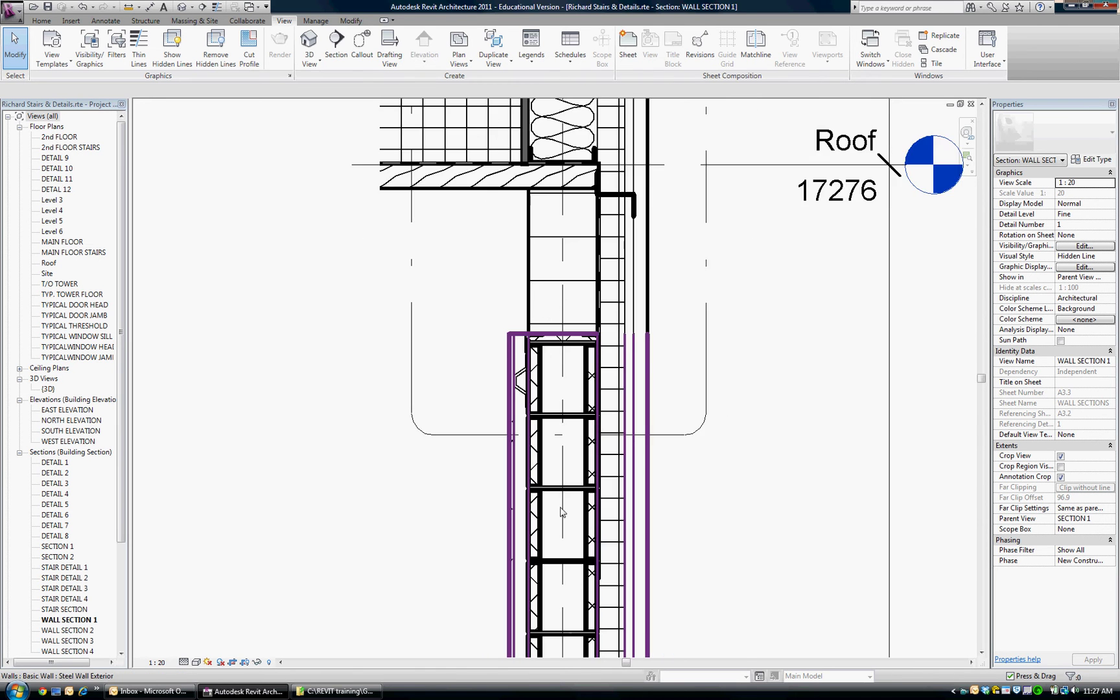
scroll(564, 509, "down", 1)
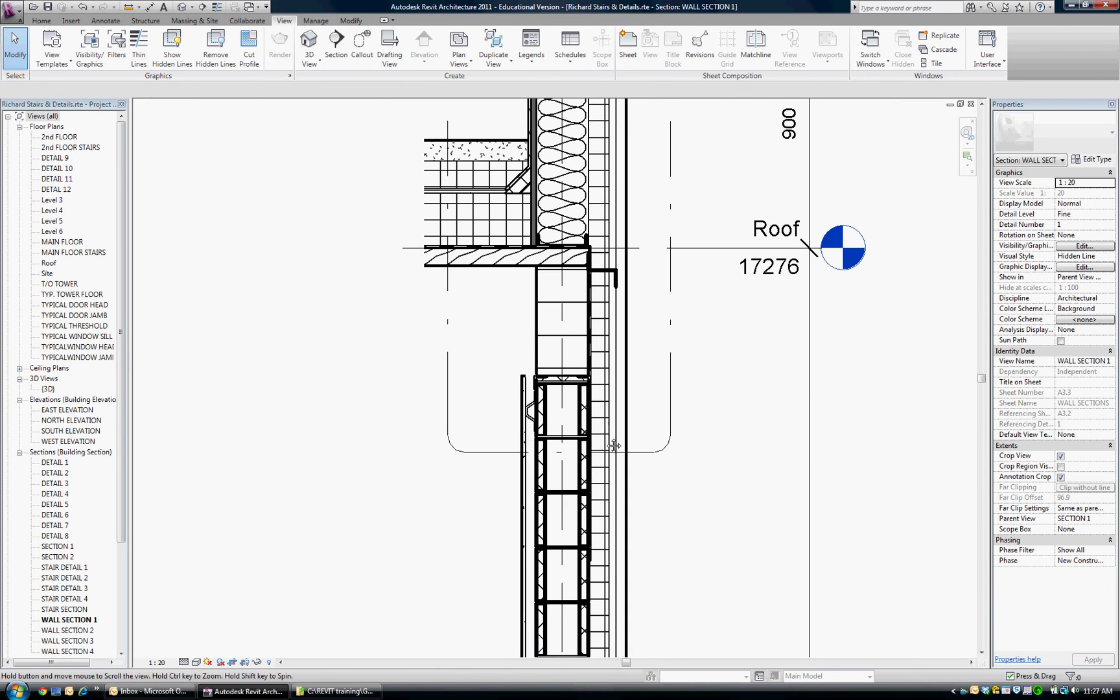
middle_click_drag(583, 438, 579, 475)
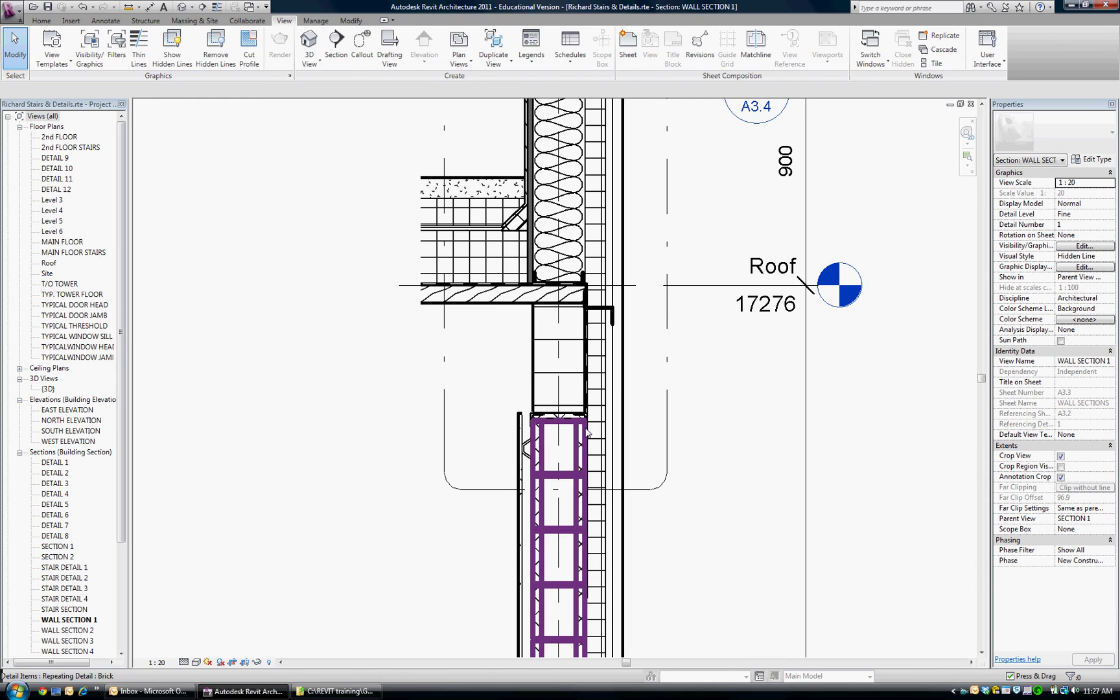
left_click(587, 428)
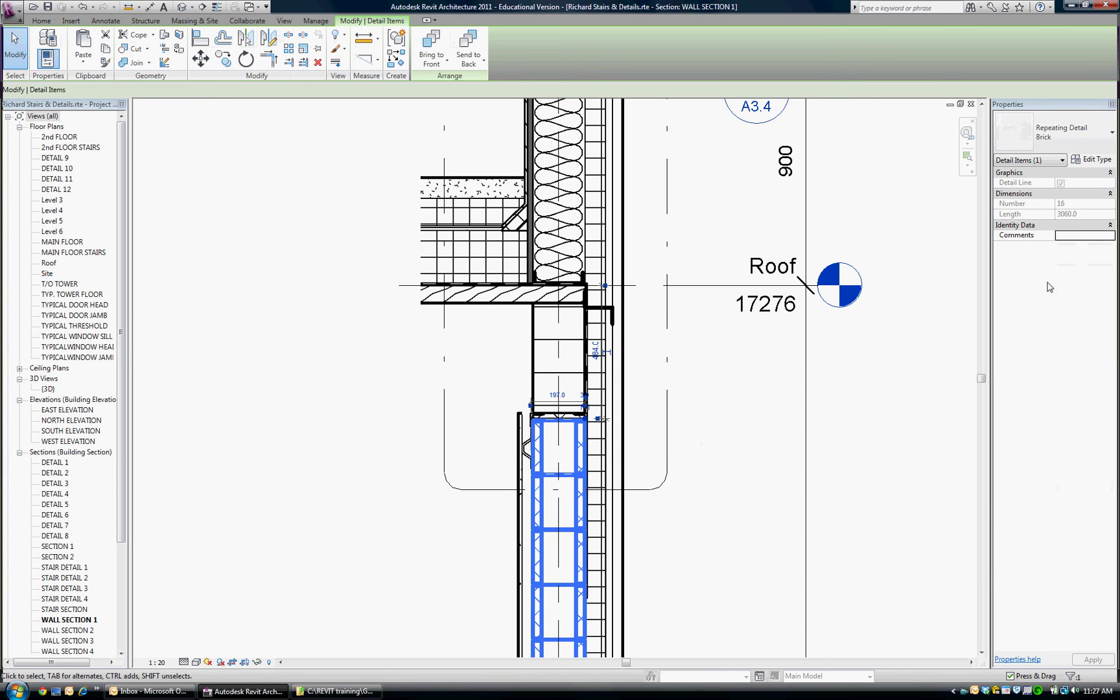
left_click(665, 507)
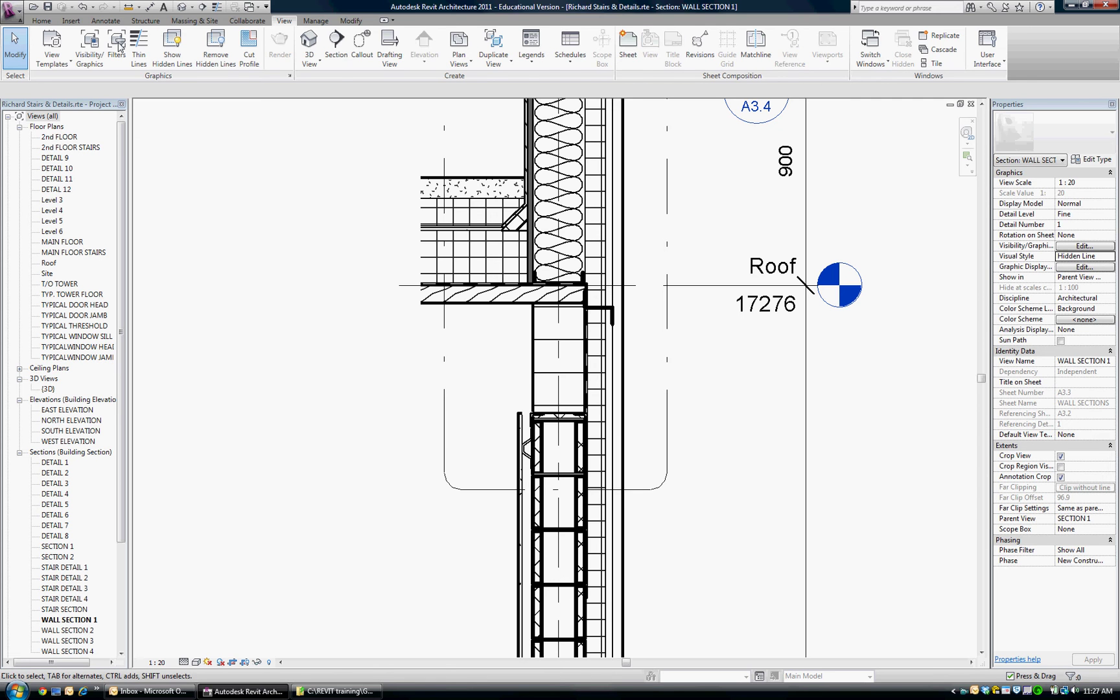
Place an M_CMU-2 Core-Section 200x200x400mm detail component in the empty space on the interior side of the wall
left_click(105, 20)
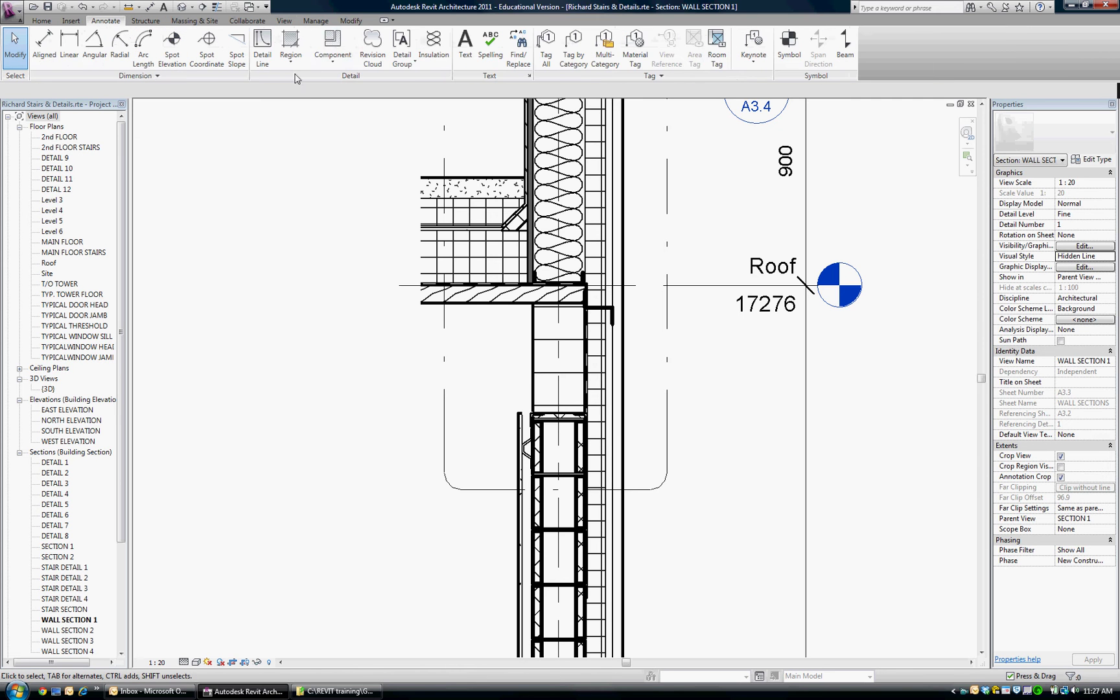
left_click(332, 62)
left_click(343, 84)
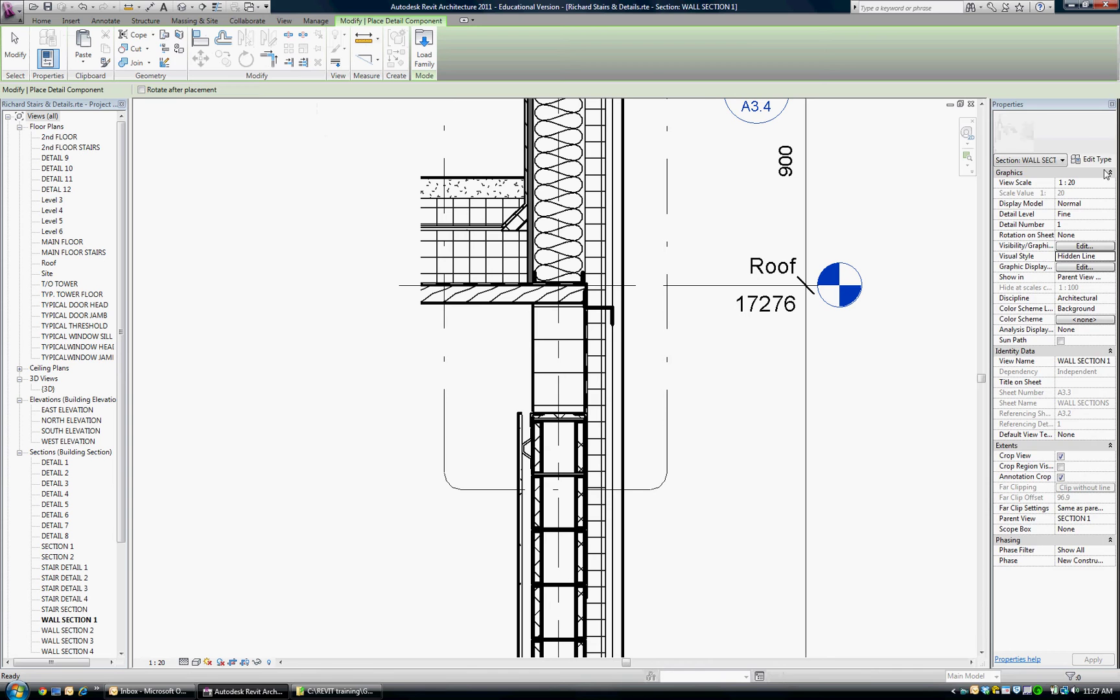
left_click(1111, 132)
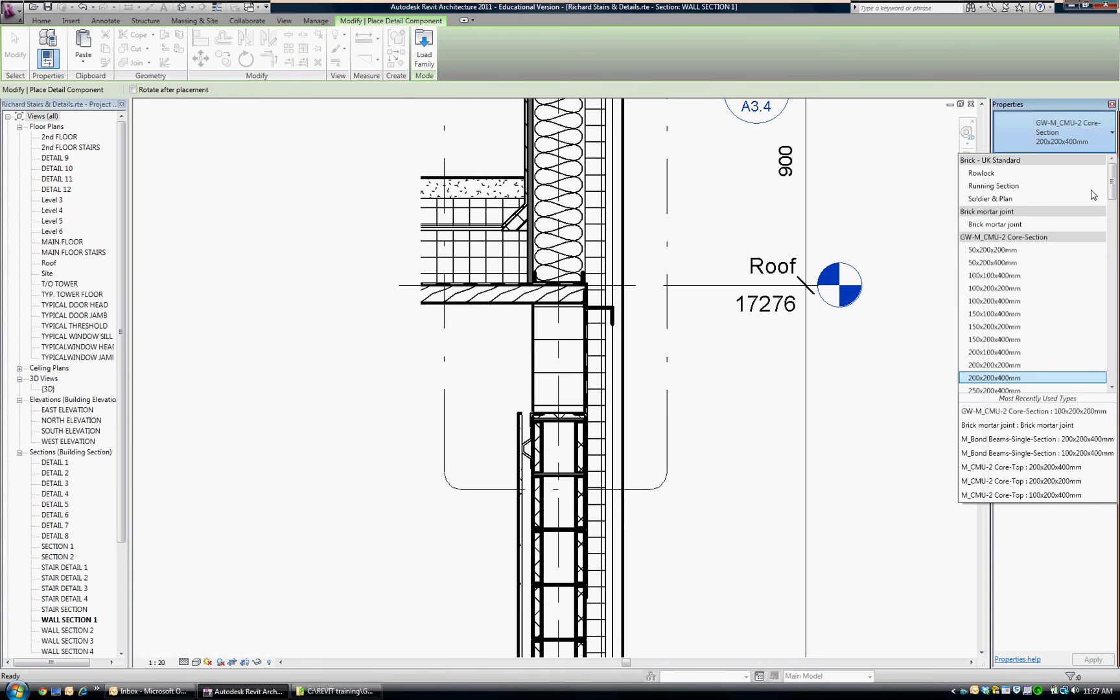
scroll(1112, 194, "down", 3)
scroll(1033, 272, "down", 10)
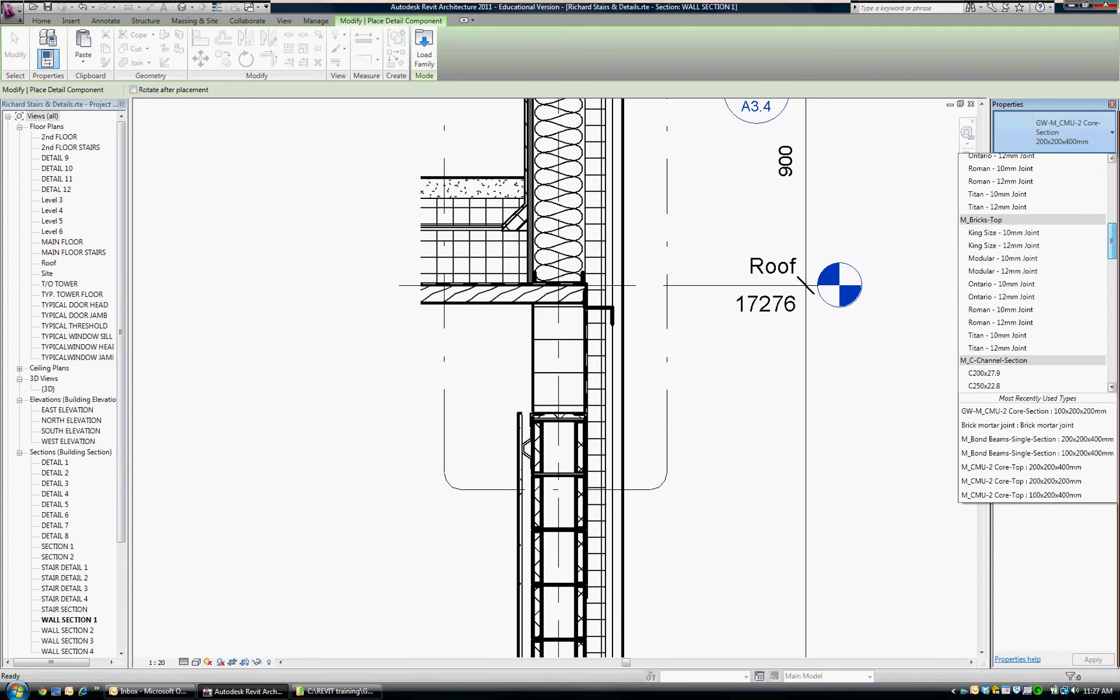
scroll(1034, 272, "down", 1)
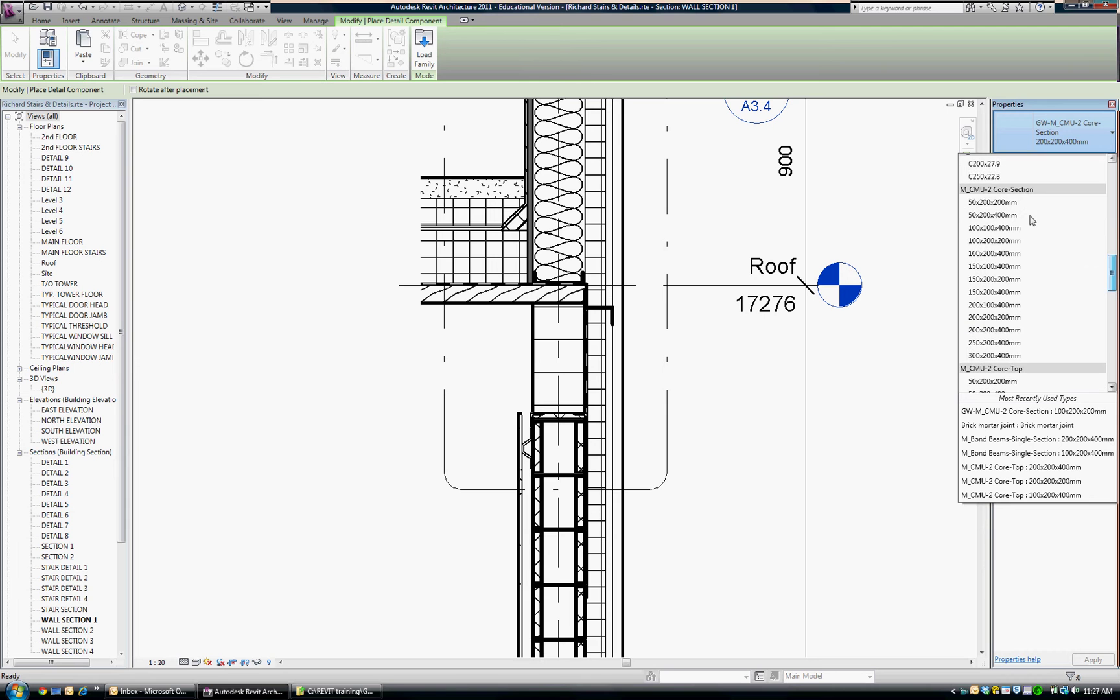
left_click(995, 330)
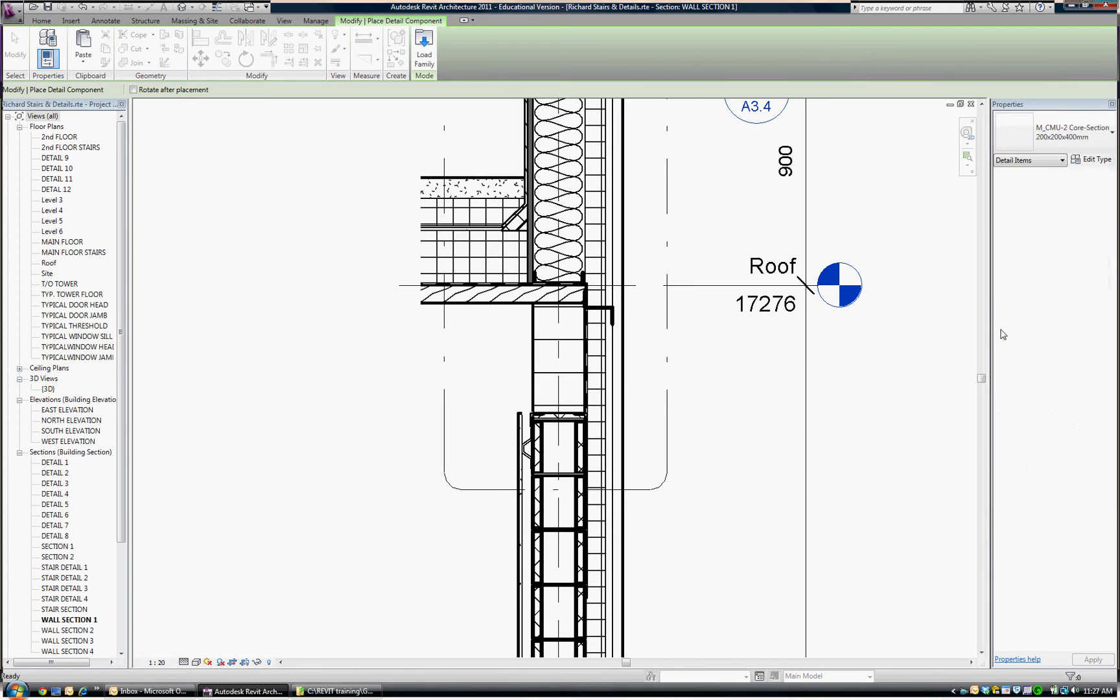
left_click(449, 564)
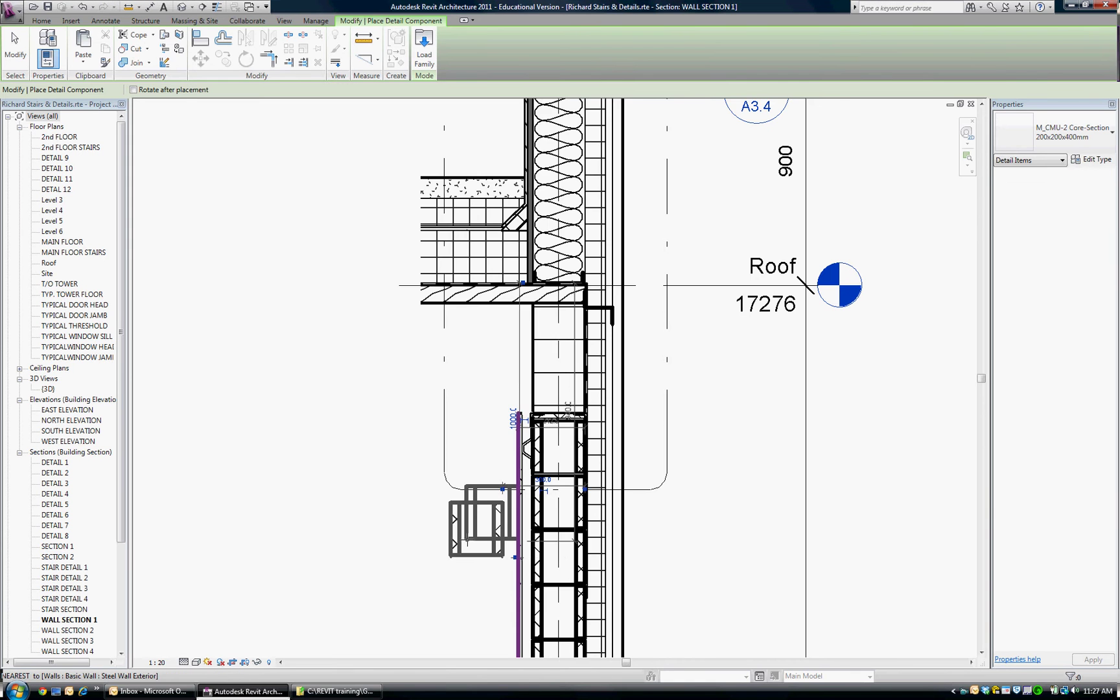
scroll(457, 566, "up", 2)
key("Escape")
key("Escape")
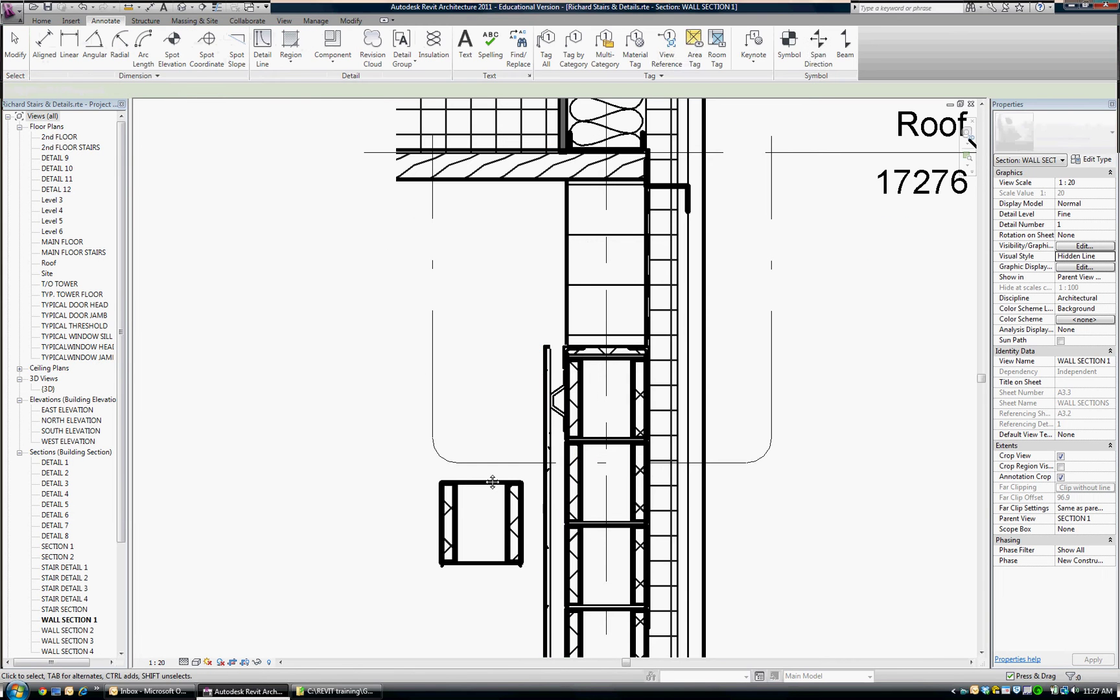
Open the family of the newly placed concrete block for editing
scroll(502, 441, "up", 1)
mouse_move(501, 441)
middle_mouse_down()
mouse_move(485, 324)
mouse_move(465, 375)
middle_mouse_up()
scroll(464, 375, "up", 1)
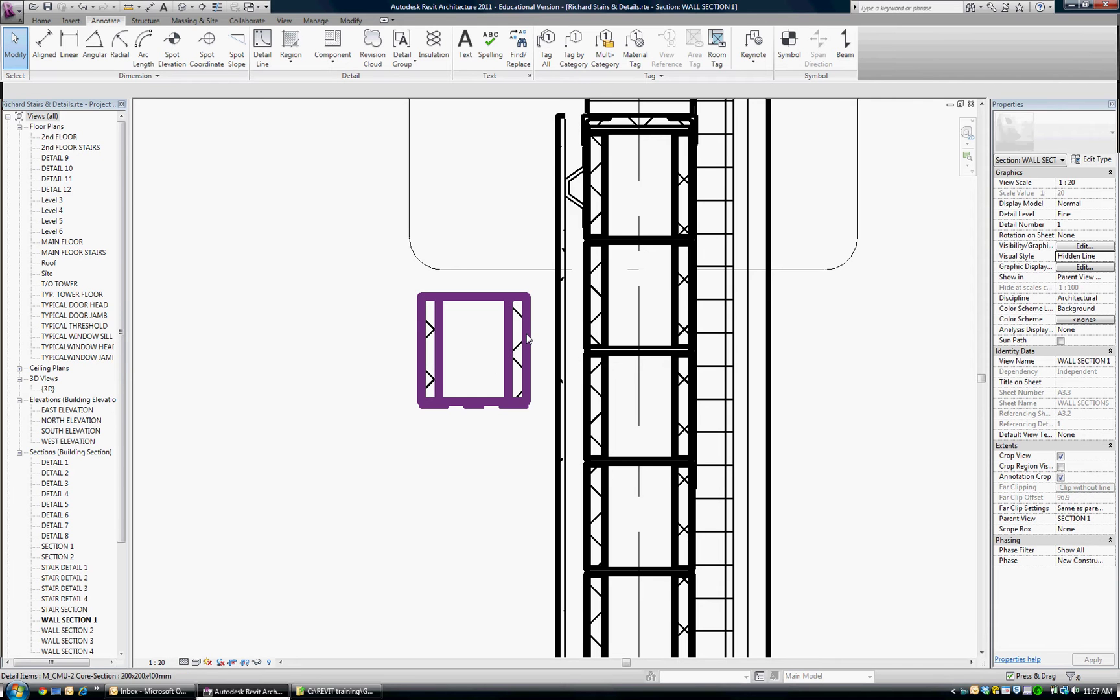
key("Tab")
key("Tab")
scroll(527, 340, "up", 2)
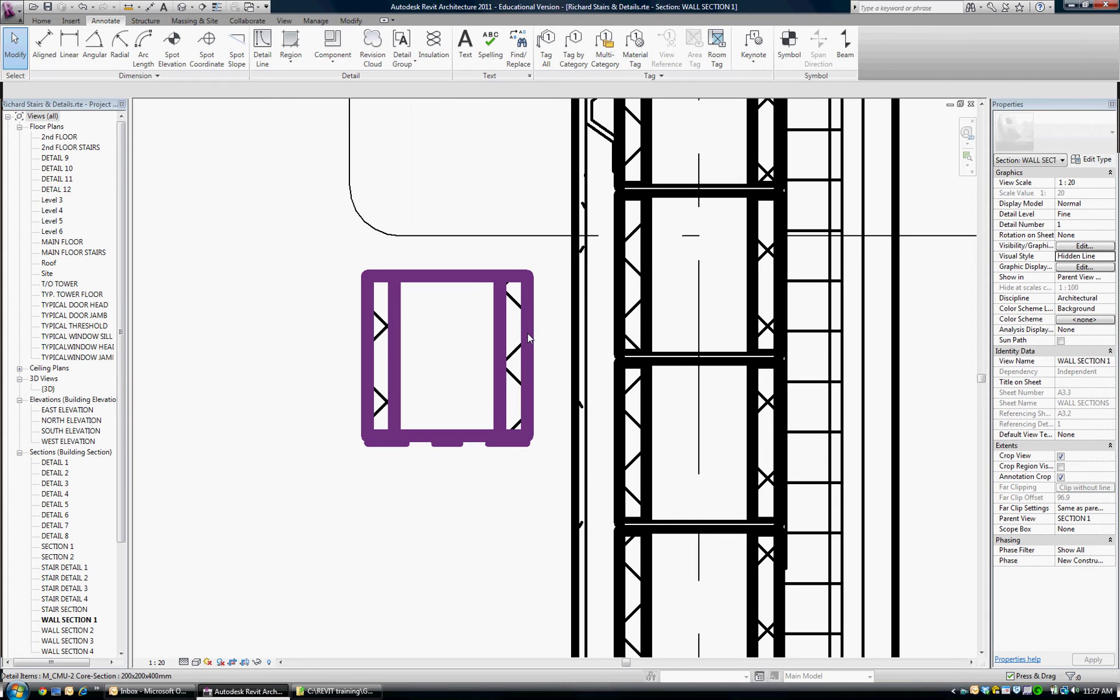
left_click(528, 339)
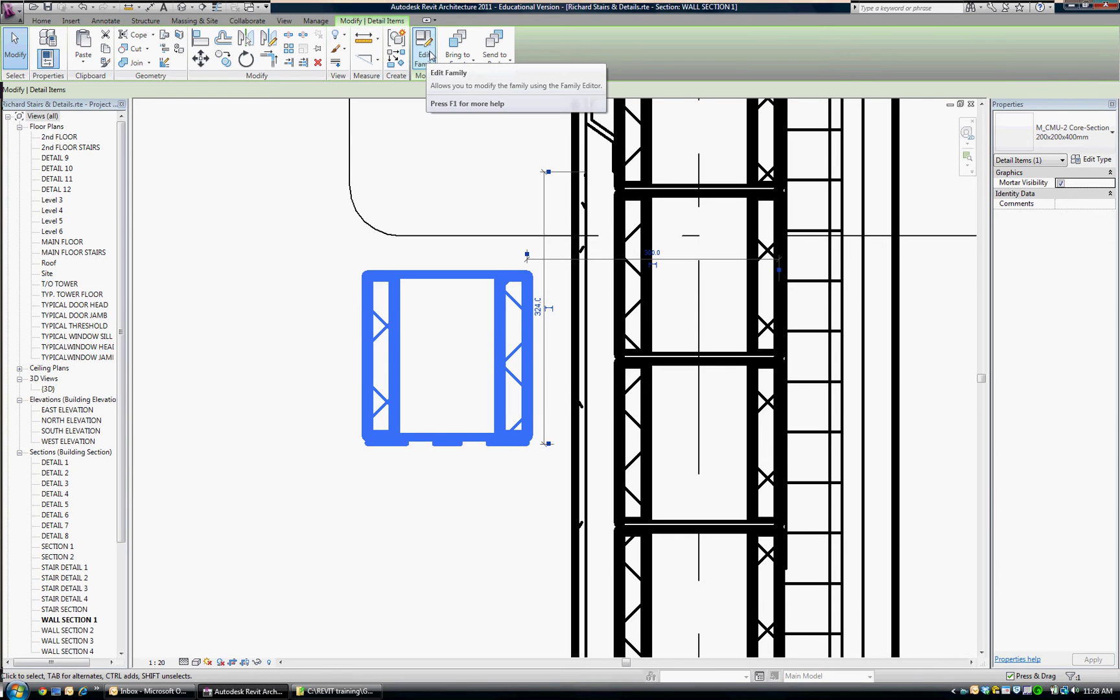
scroll(429, 53, "up", 1)
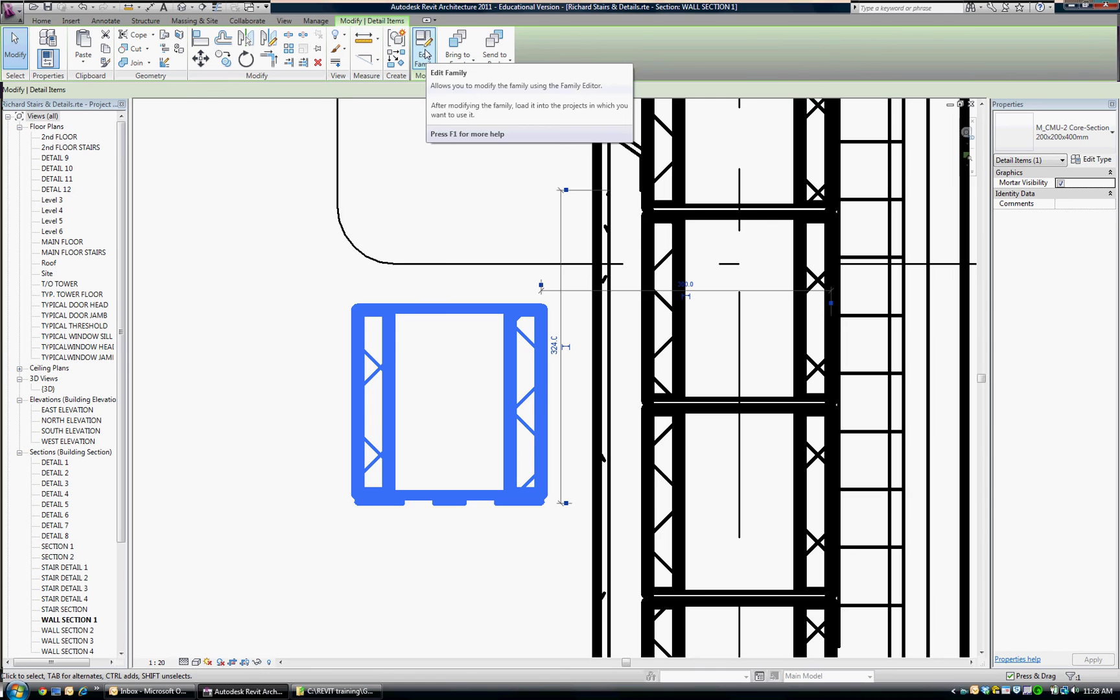
left_click(424, 52)
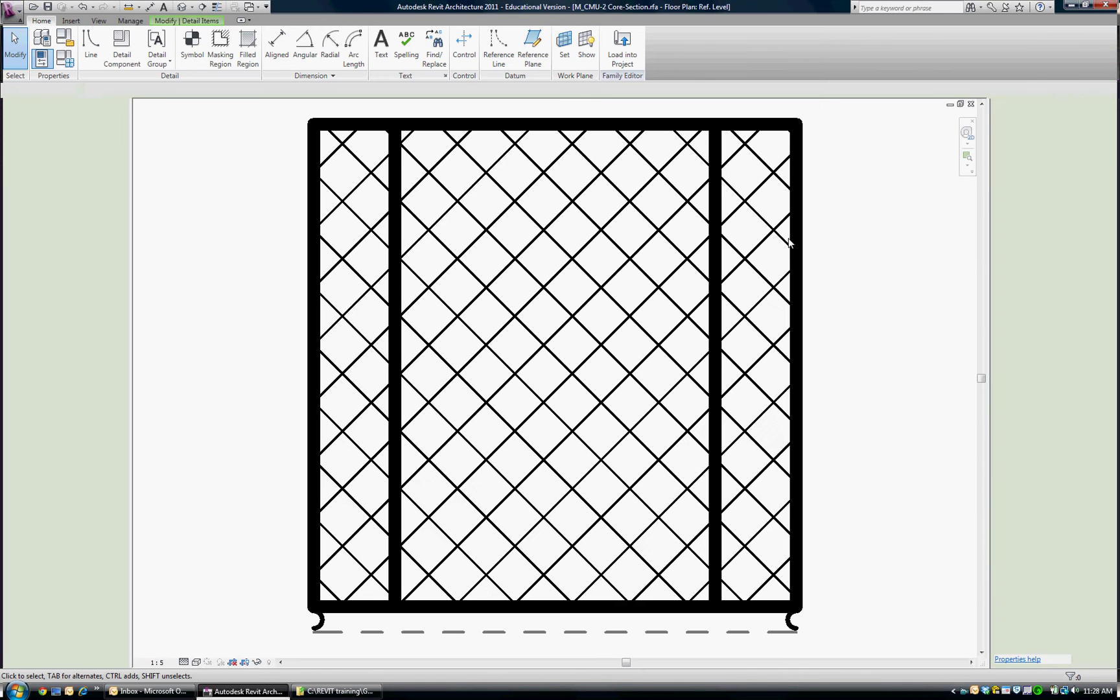
Turn on thin-line display for the block family's view
scroll(428, 438, "down", 1)
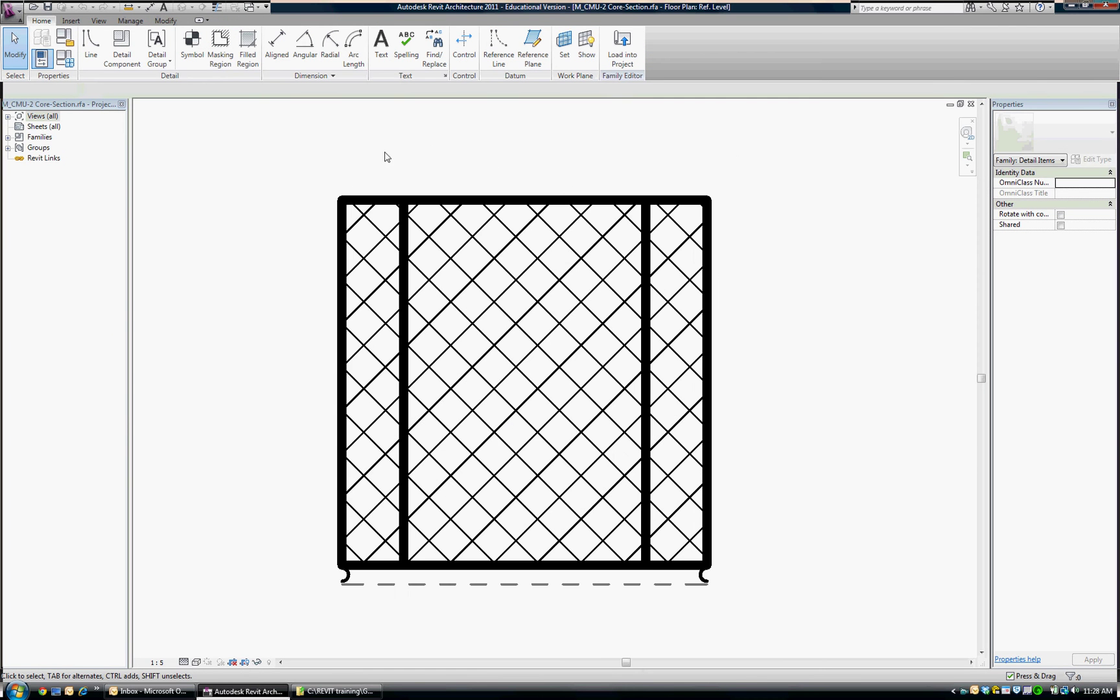
left_click(217, 7)
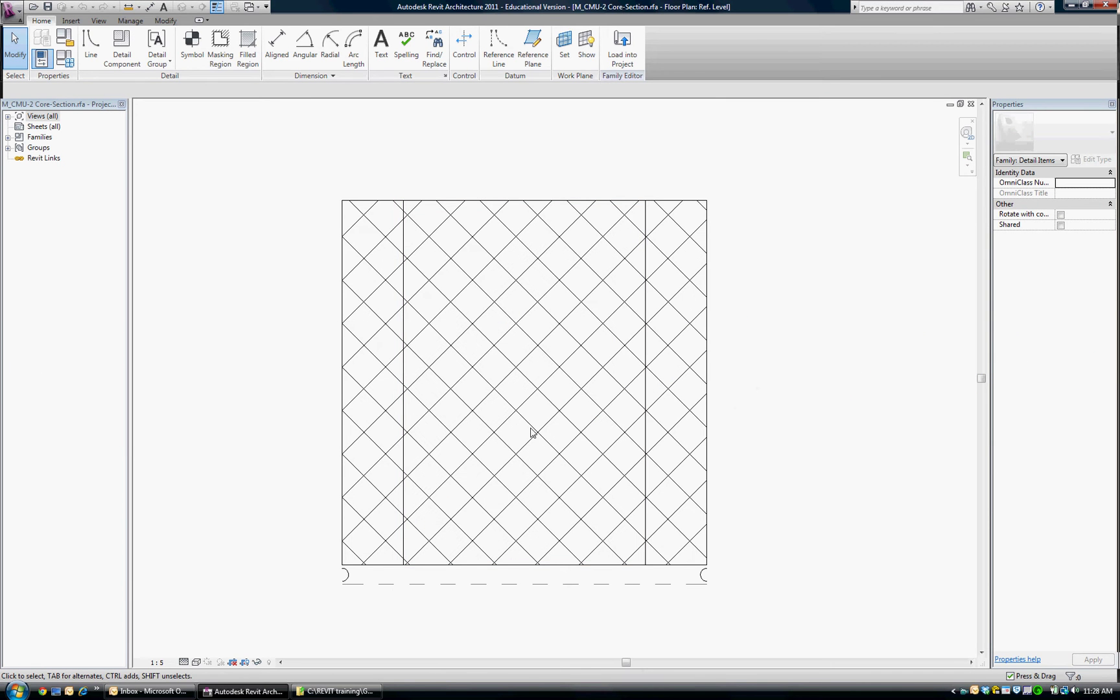
scroll(530, 433, "up", 1)
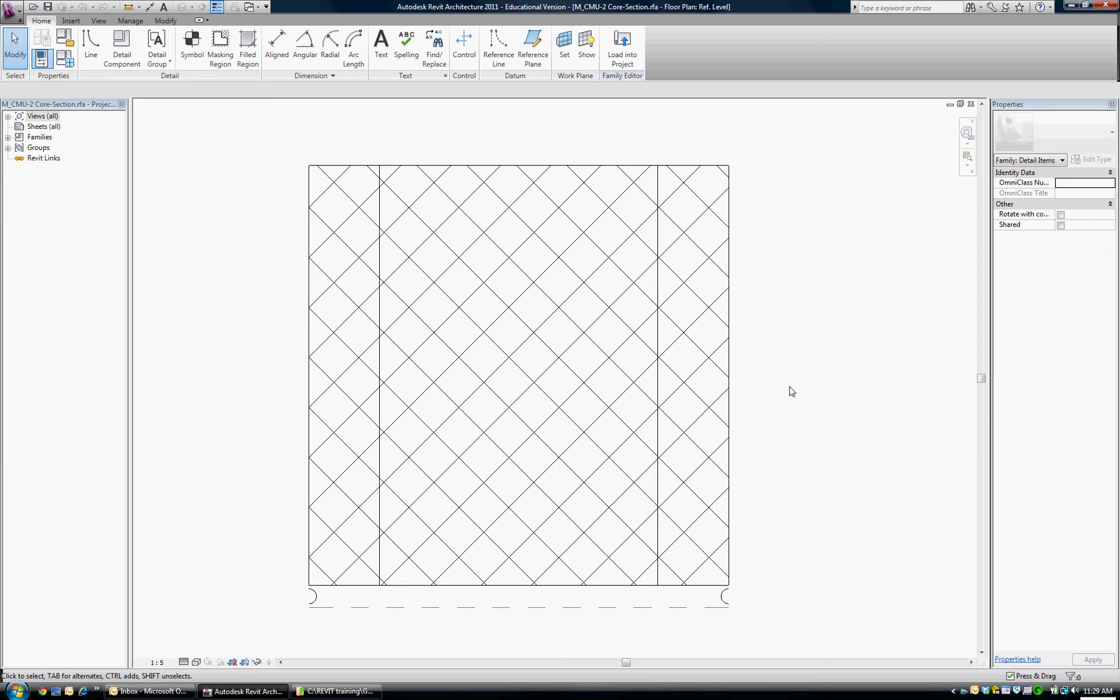
Set all four boundary lines of the Concrete Block filled region to Medium Lines, finish the boundary and restore true line weights
left_click(731, 363)
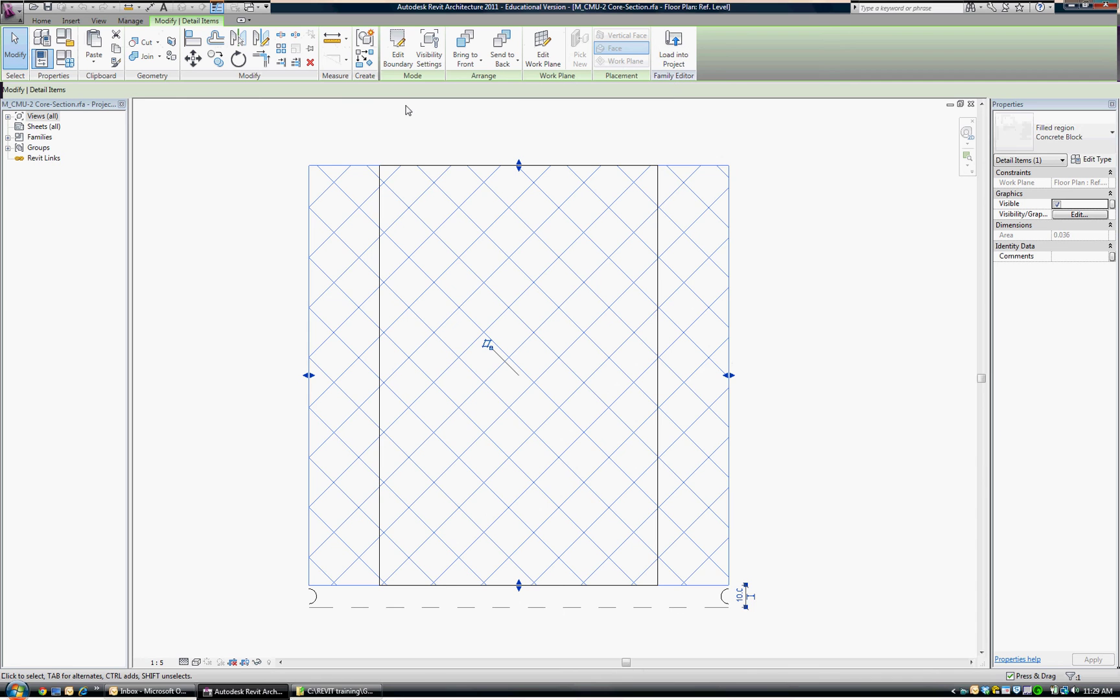
left_click(399, 58)
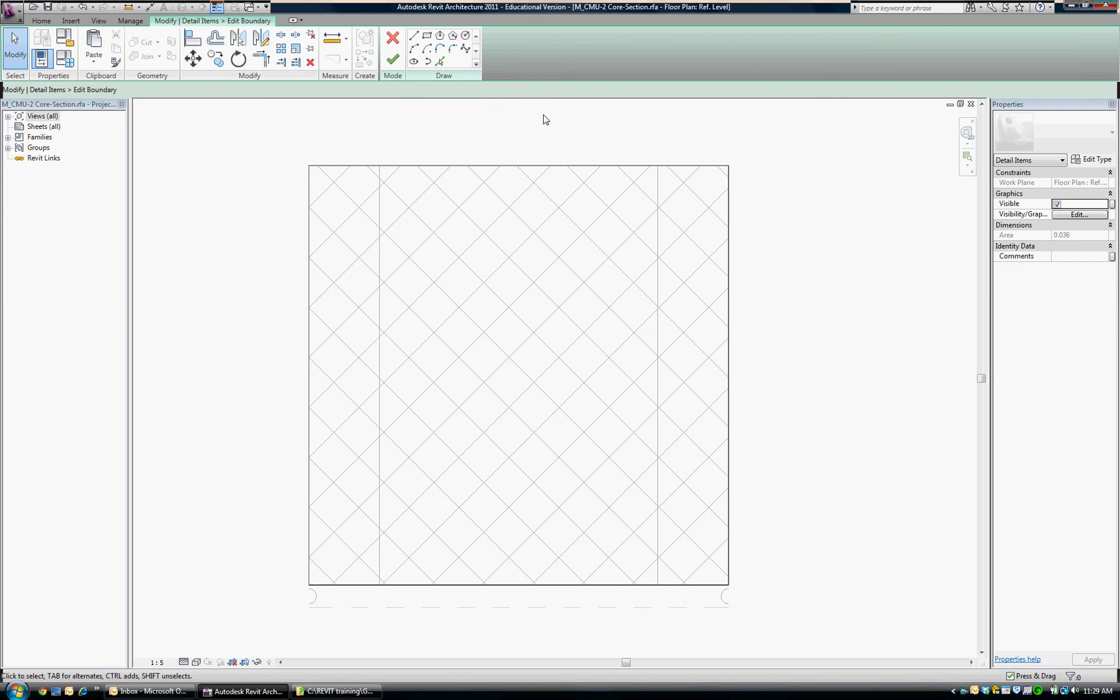
left_click(730, 372)
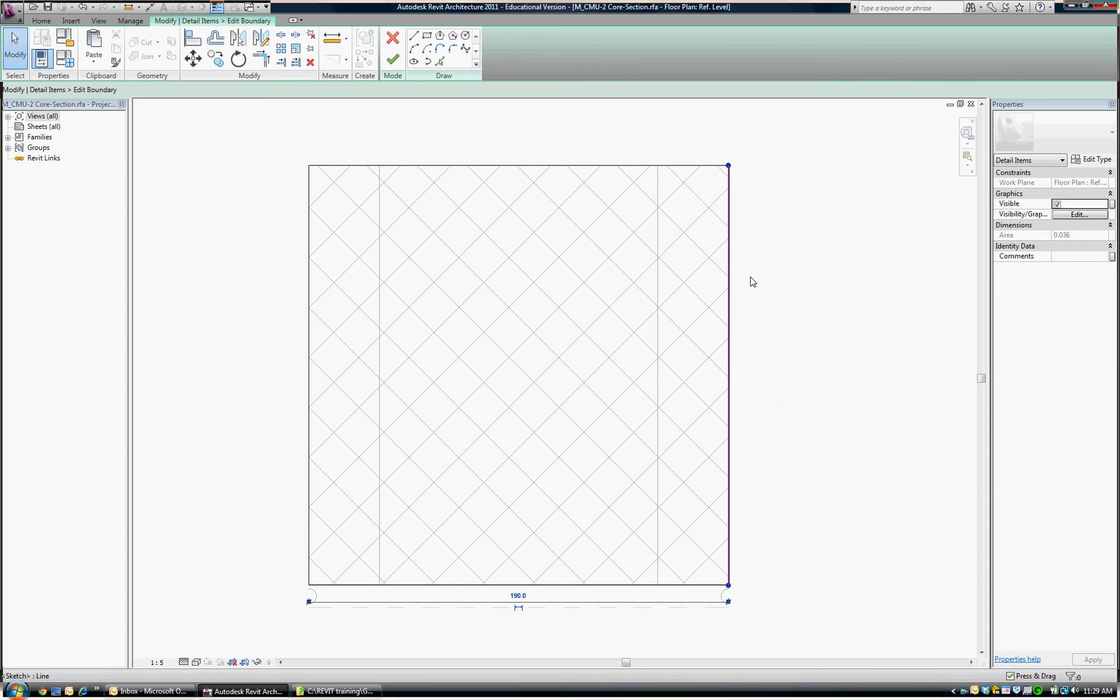
left_click(556, 166, "ctrl")
left_click(311, 400, "ctrl")
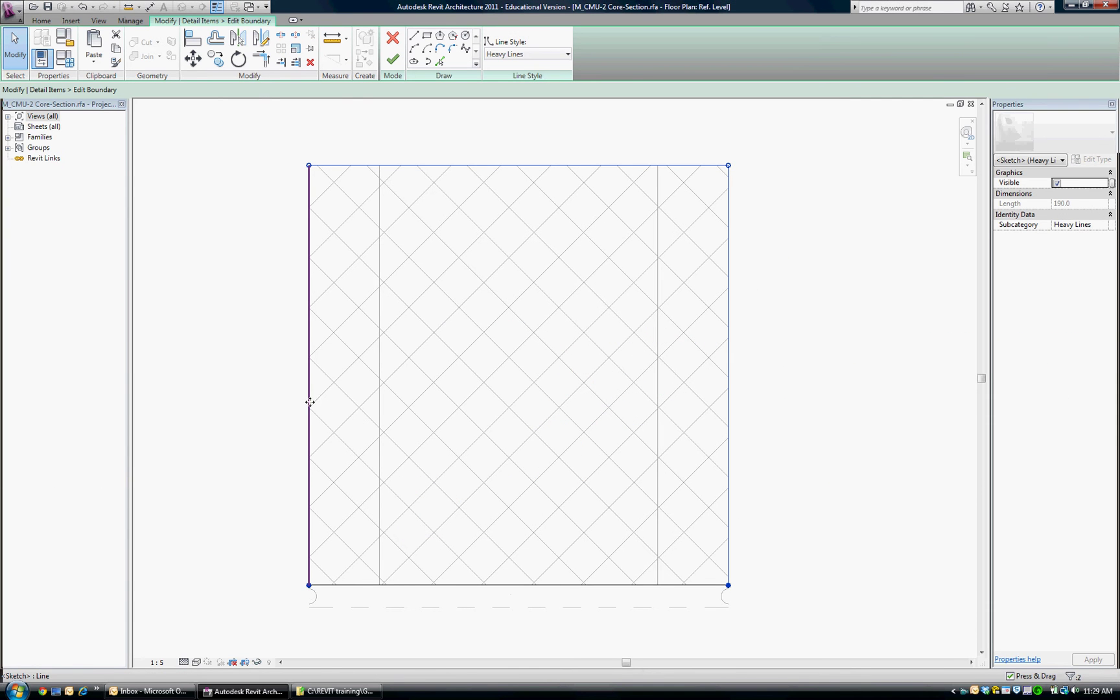
left_click(508, 585, "ctrl")
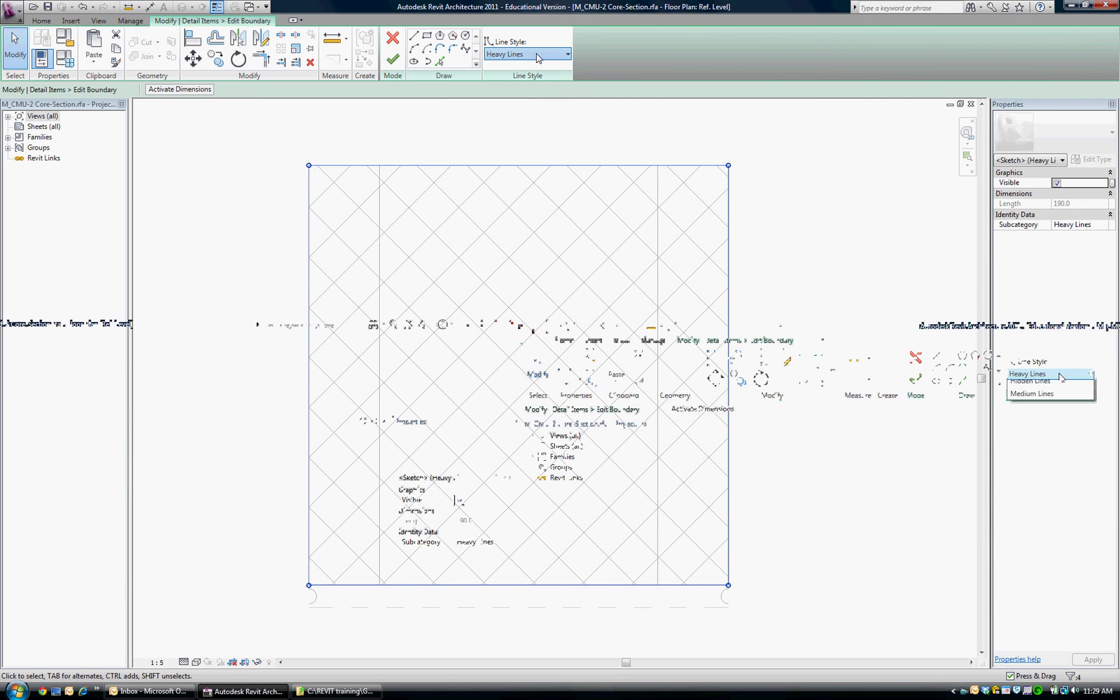
left_click(537, 56)
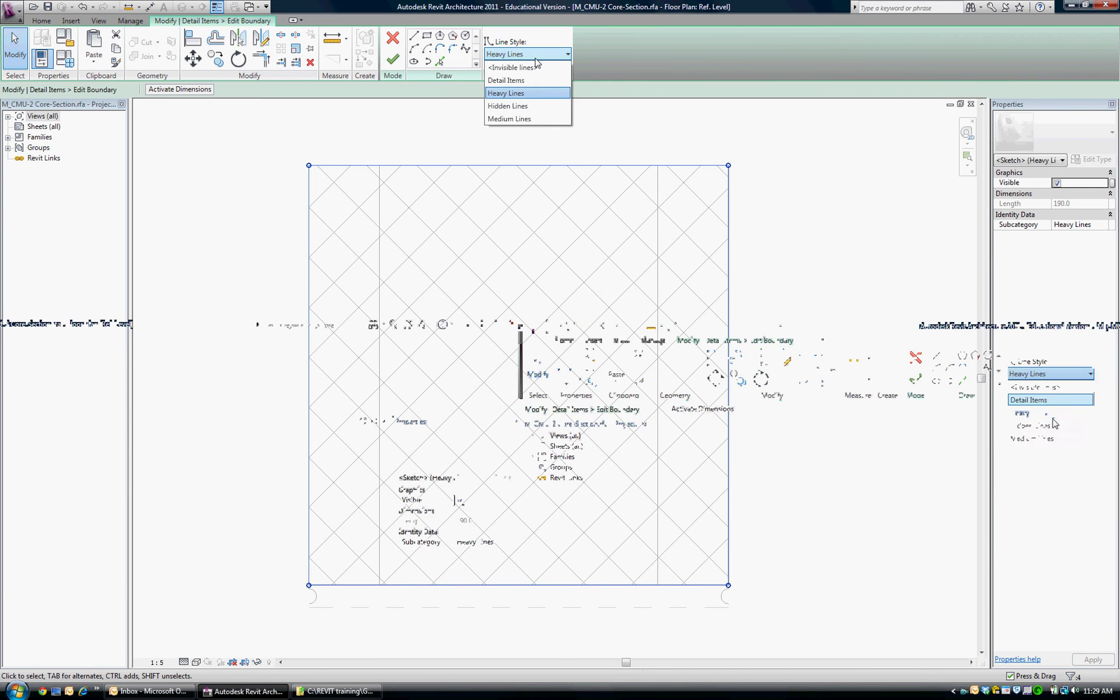
left_click(525, 120)
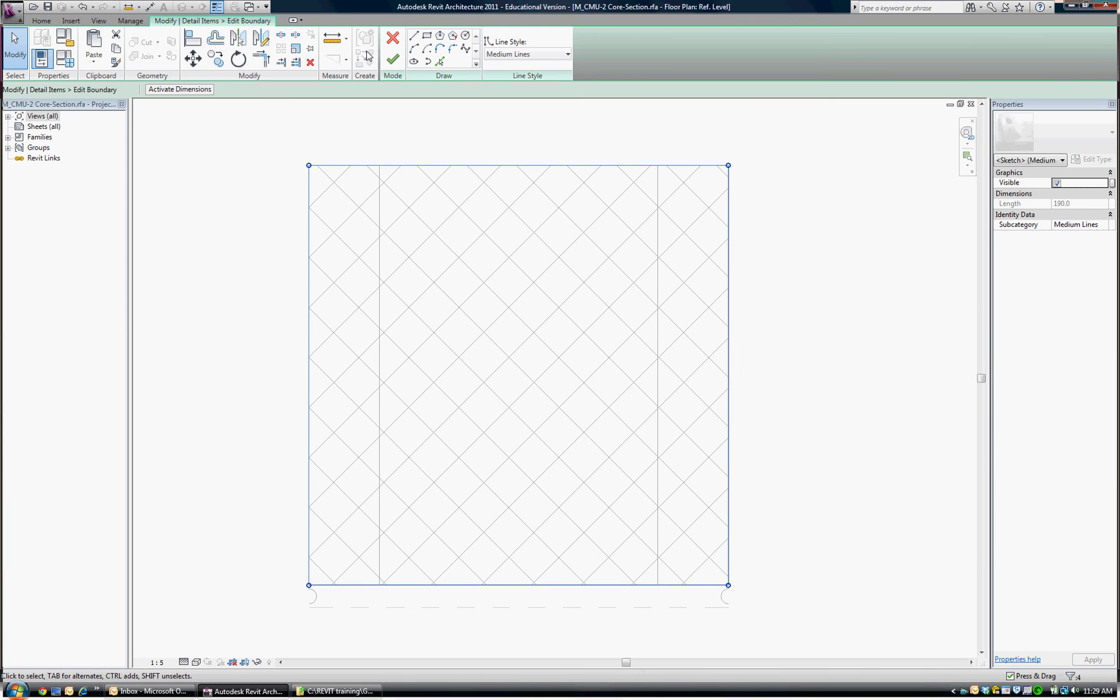
left_click(393, 59)
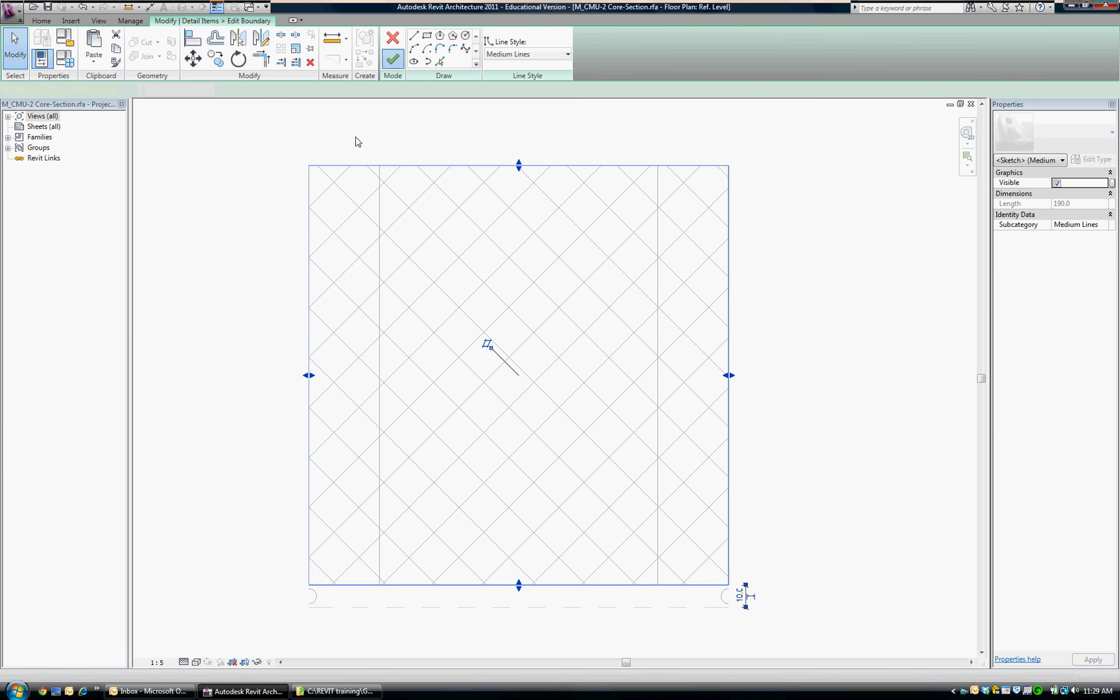
left_click(218, 8)
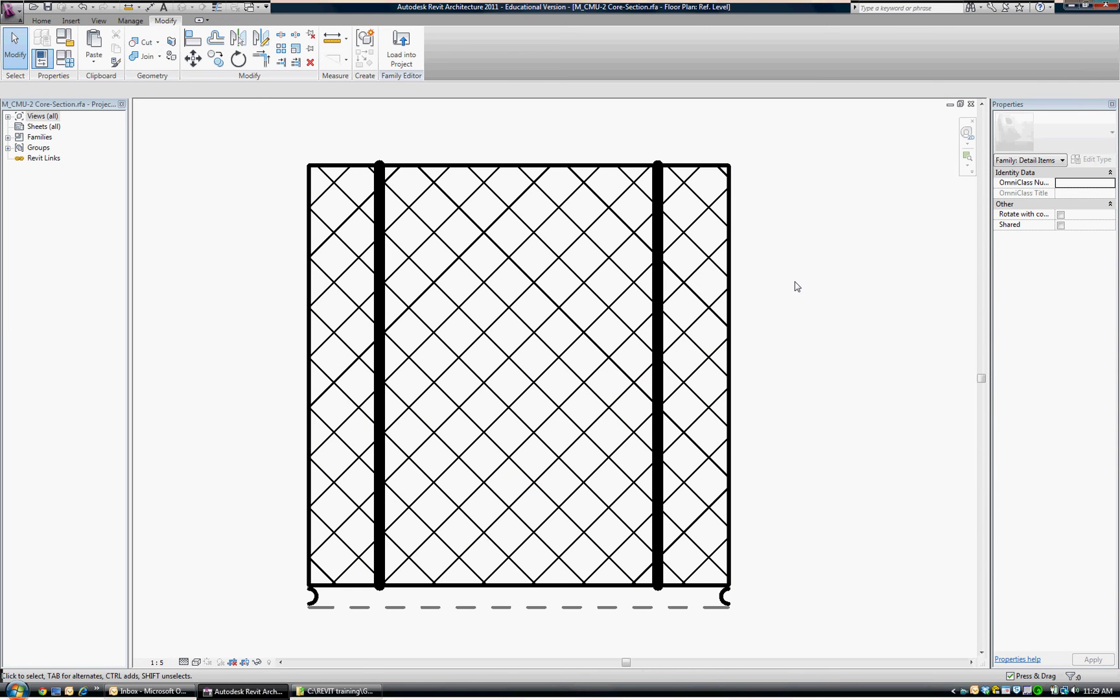
Set the two vertical boundary lines of the block's masking region to Medium Lines and finish the boundary
left_click(657, 330)
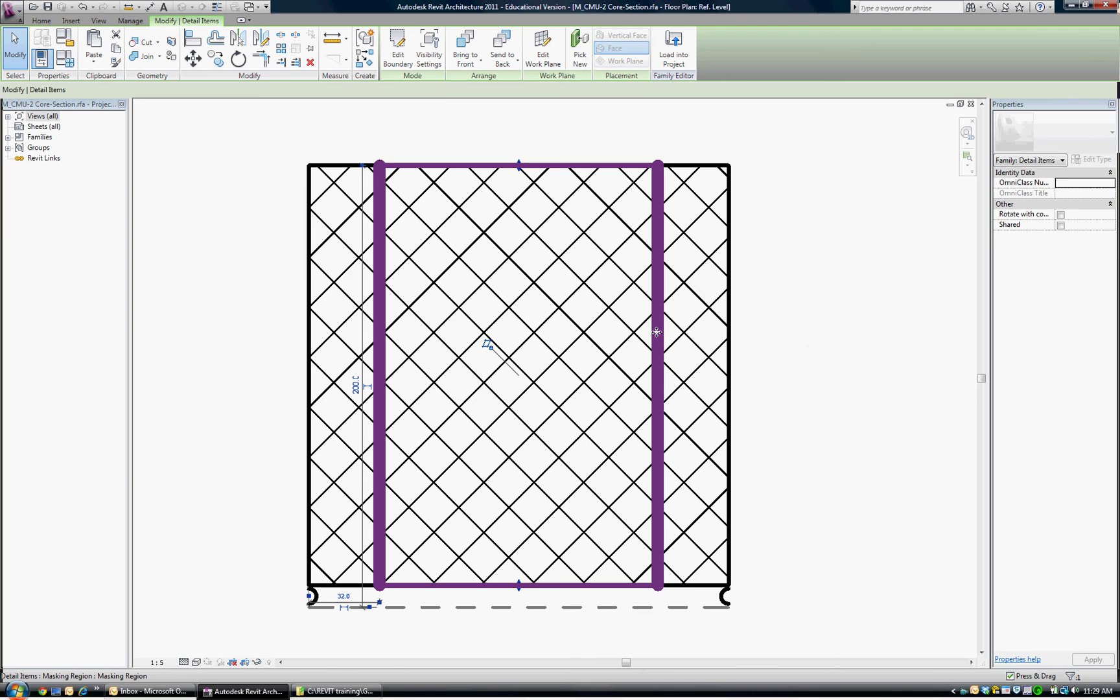
left_click(398, 55)
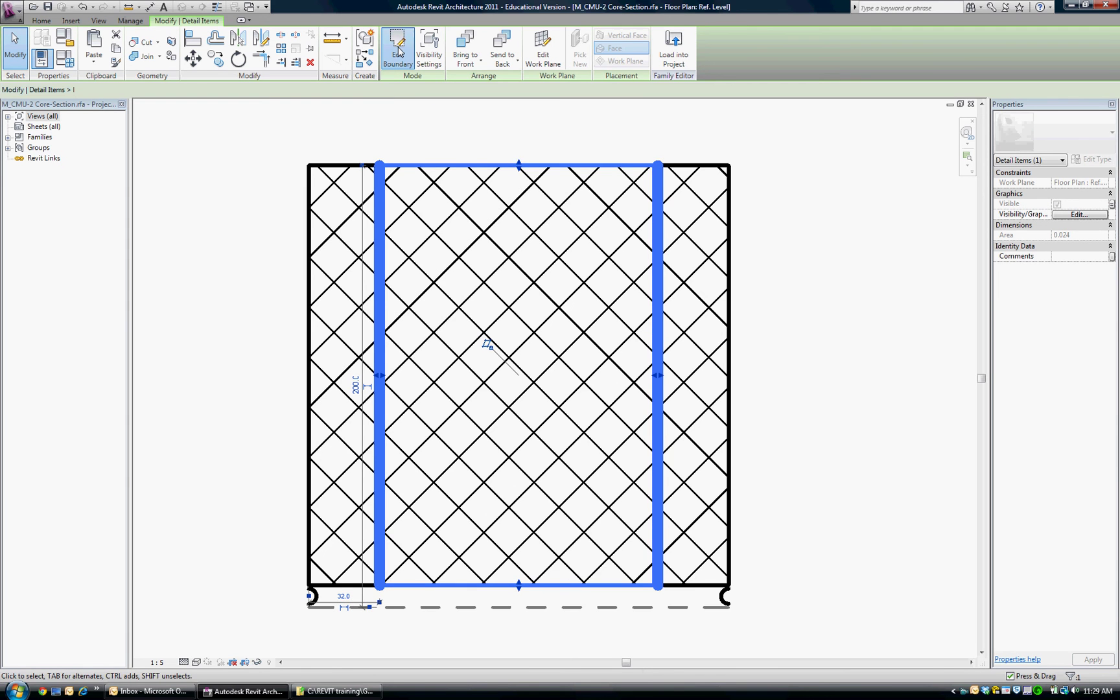
left_click(381, 288)
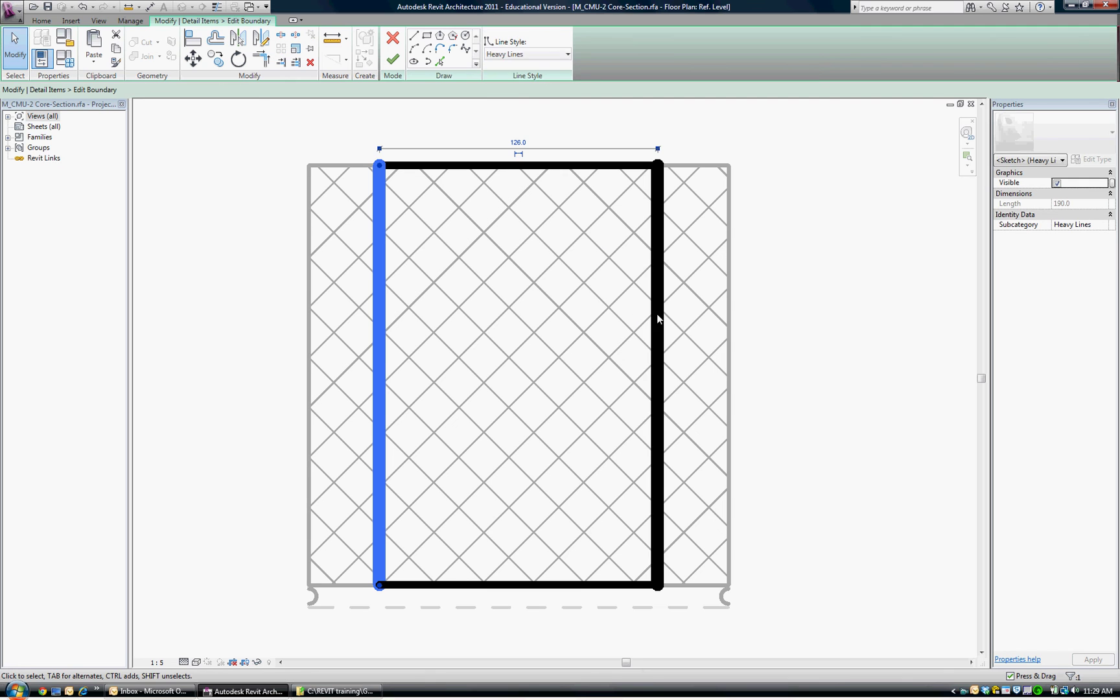
left_click(657, 318, "ctrl")
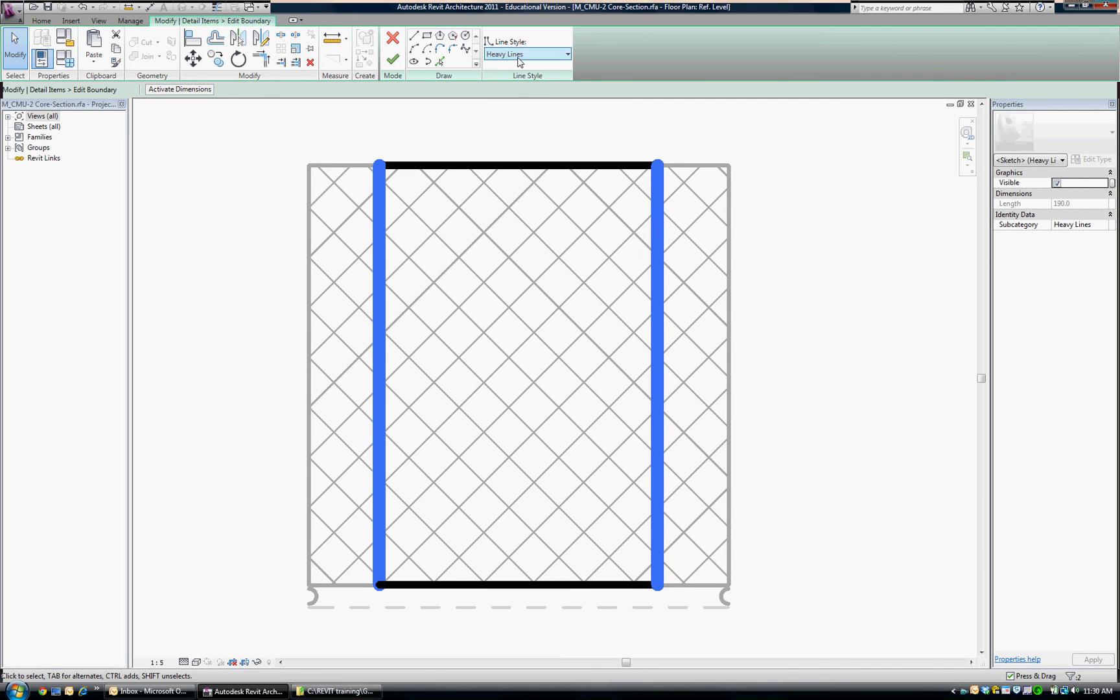
left_click(568, 54)
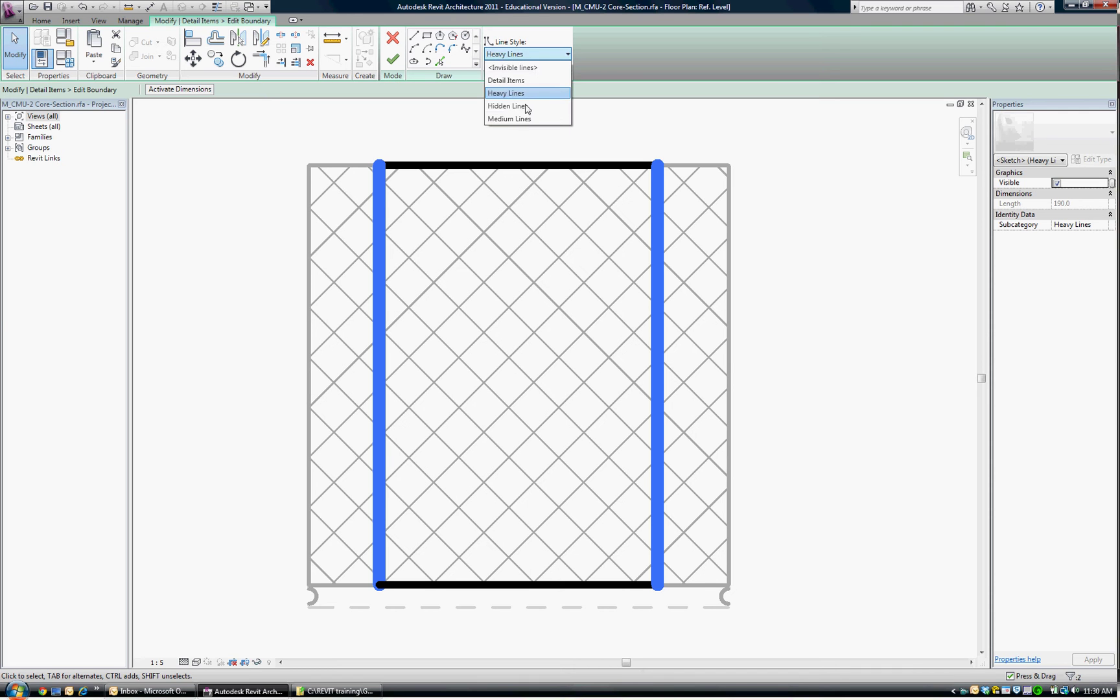
left_click(512, 119)
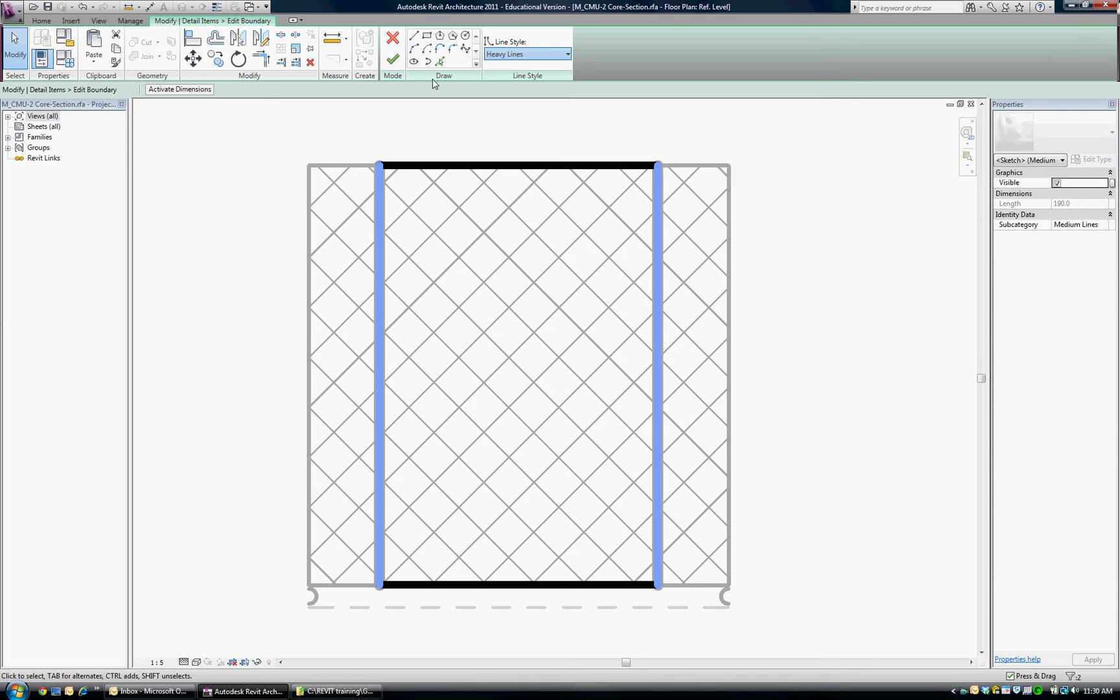
left_click(392, 59)
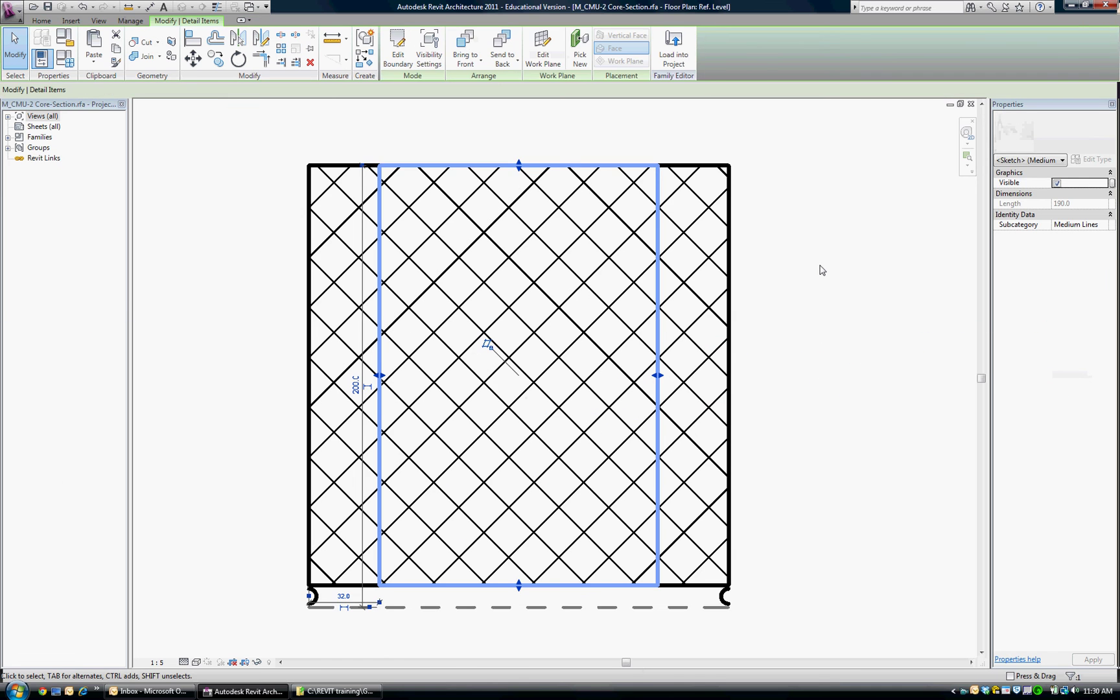
left_click(816, 351)
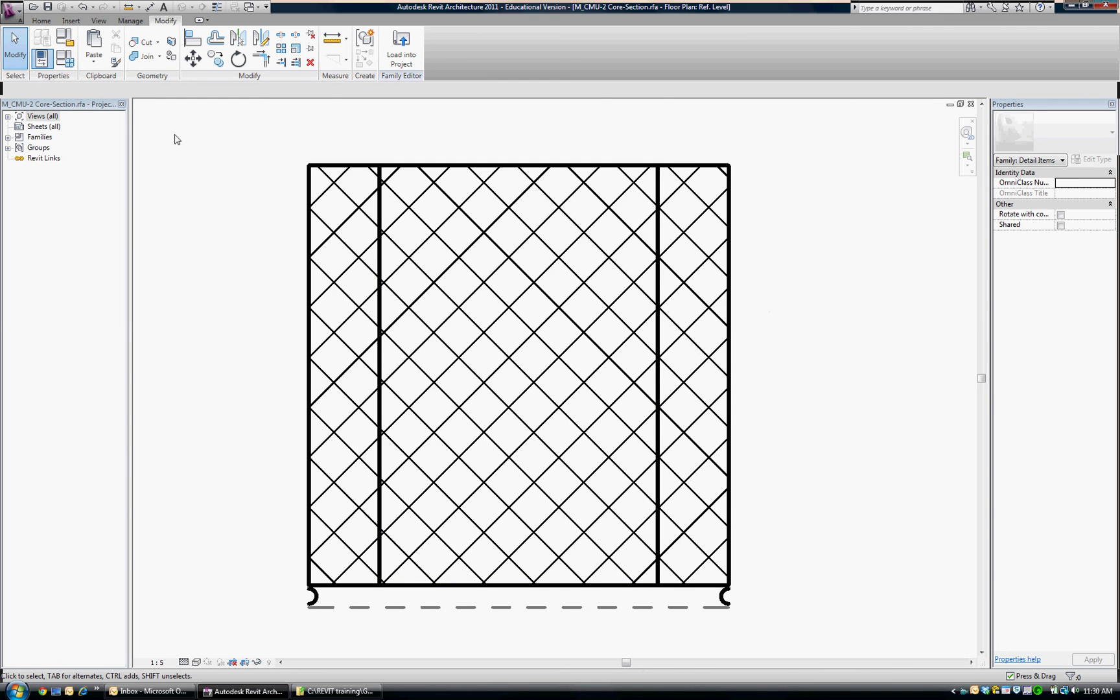
Save the edited block family as GW-M_CMU-2 Core-Section.rfa in the Metric Templates folder, replacing the existing file
left_click(49, 9)
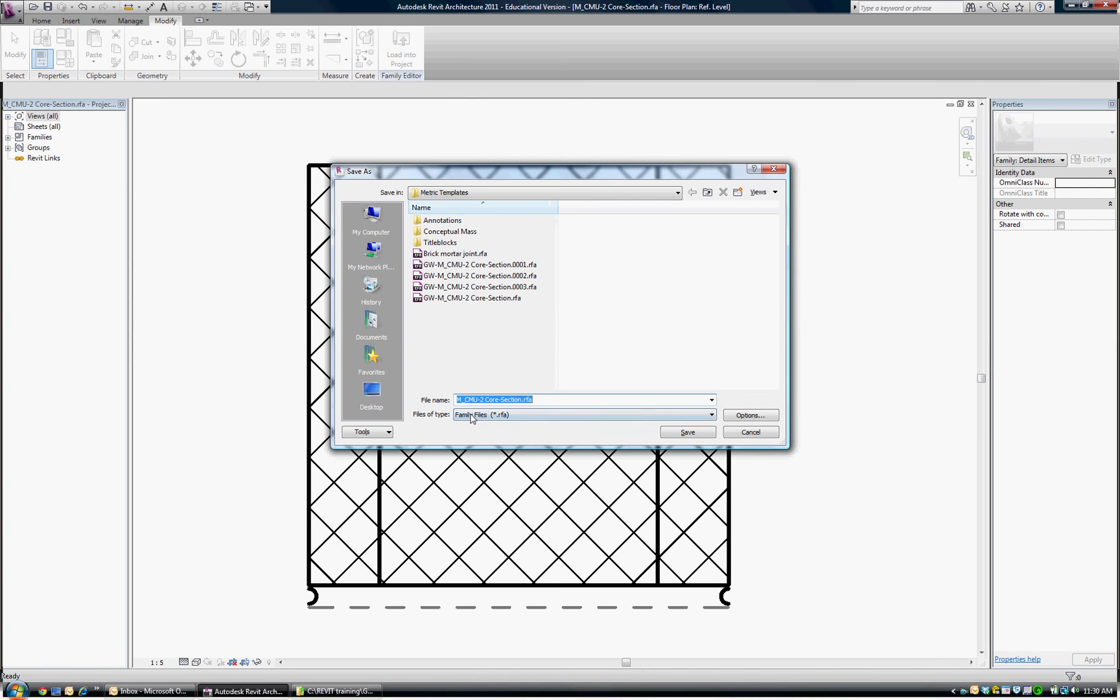
left_click(456, 399)
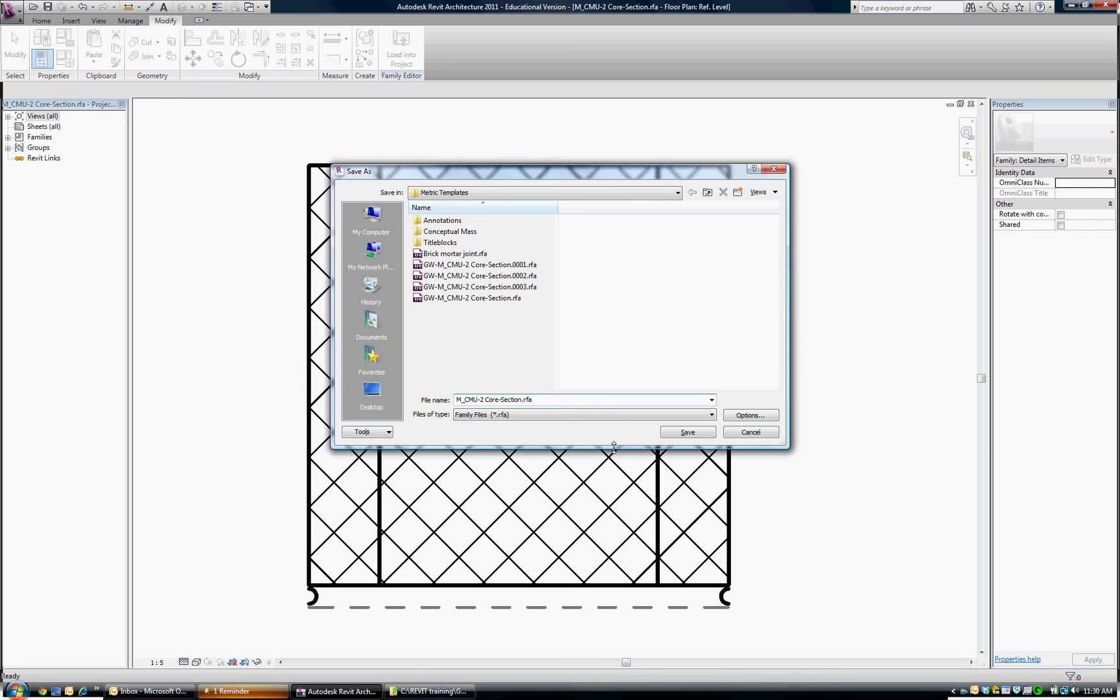
type("GW-")
key("Tab")
left_click(694, 438)
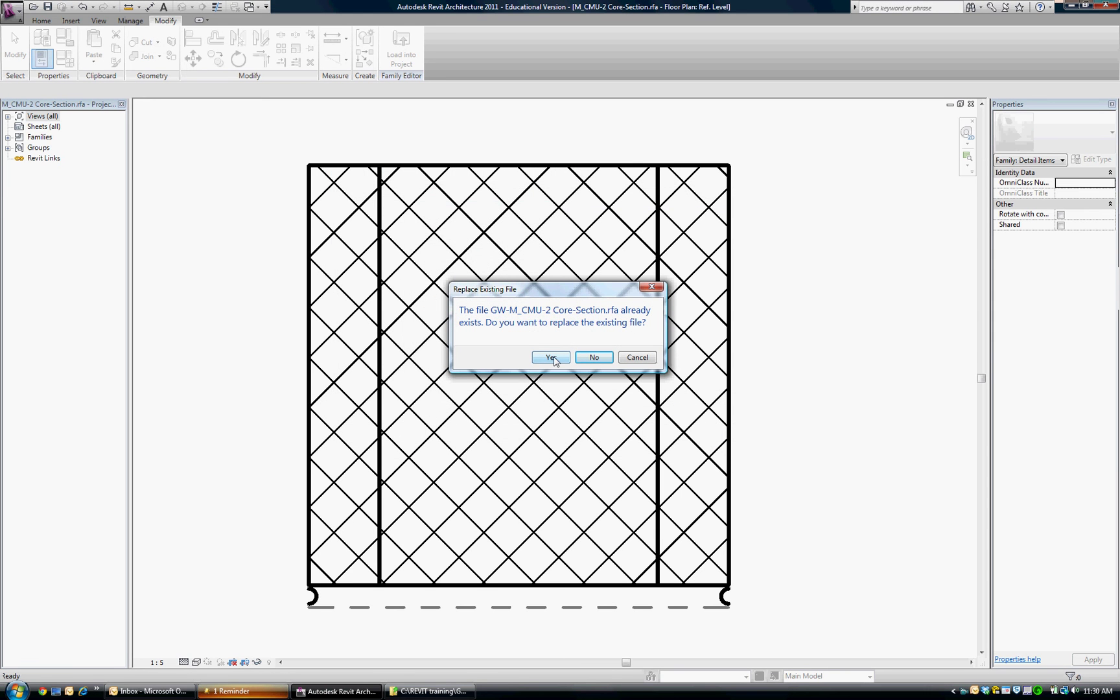
left_click(551, 358)
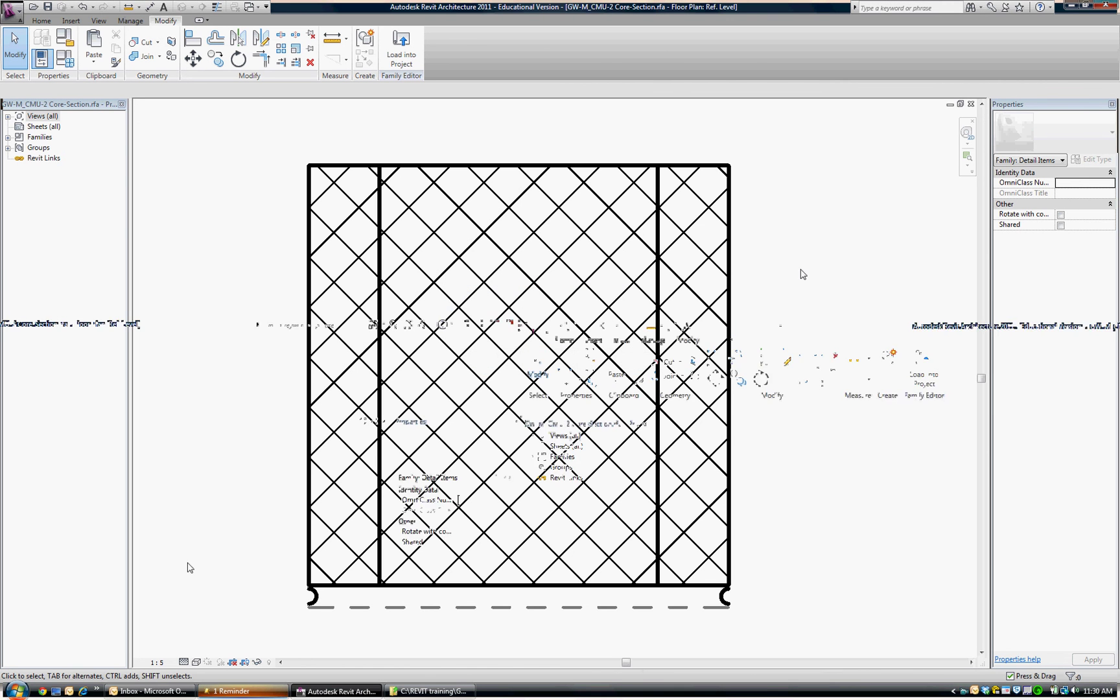
Load the saved block family into the open Stairs & Details project only
left_click(401, 47)
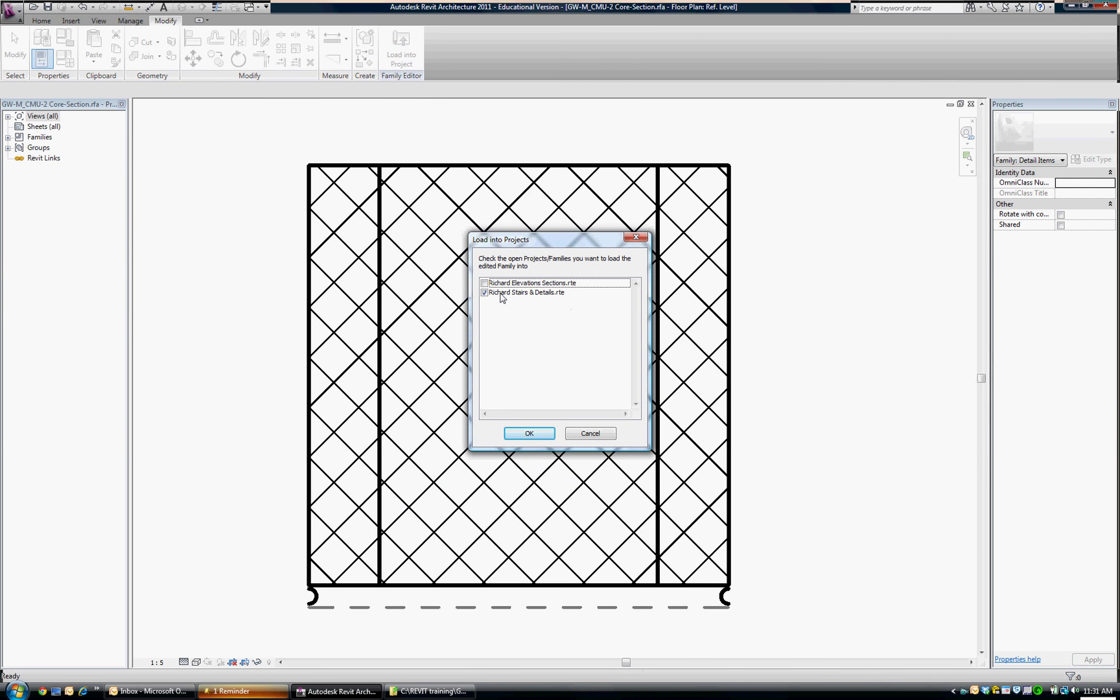
left_click(530, 433)
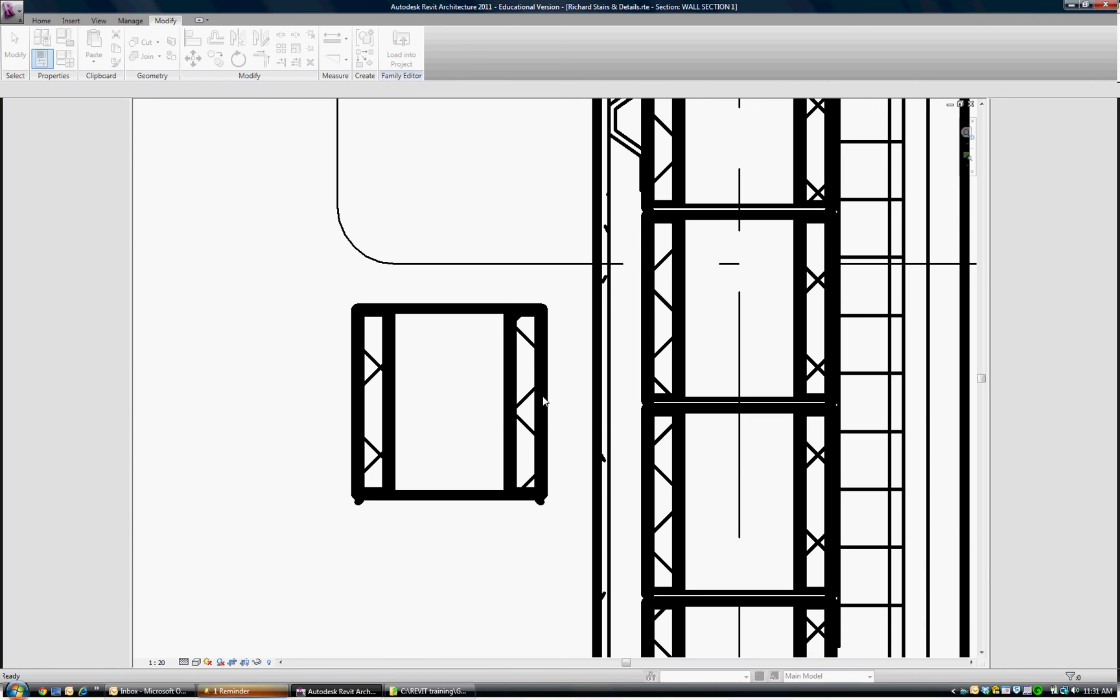
left_click(526, 322)
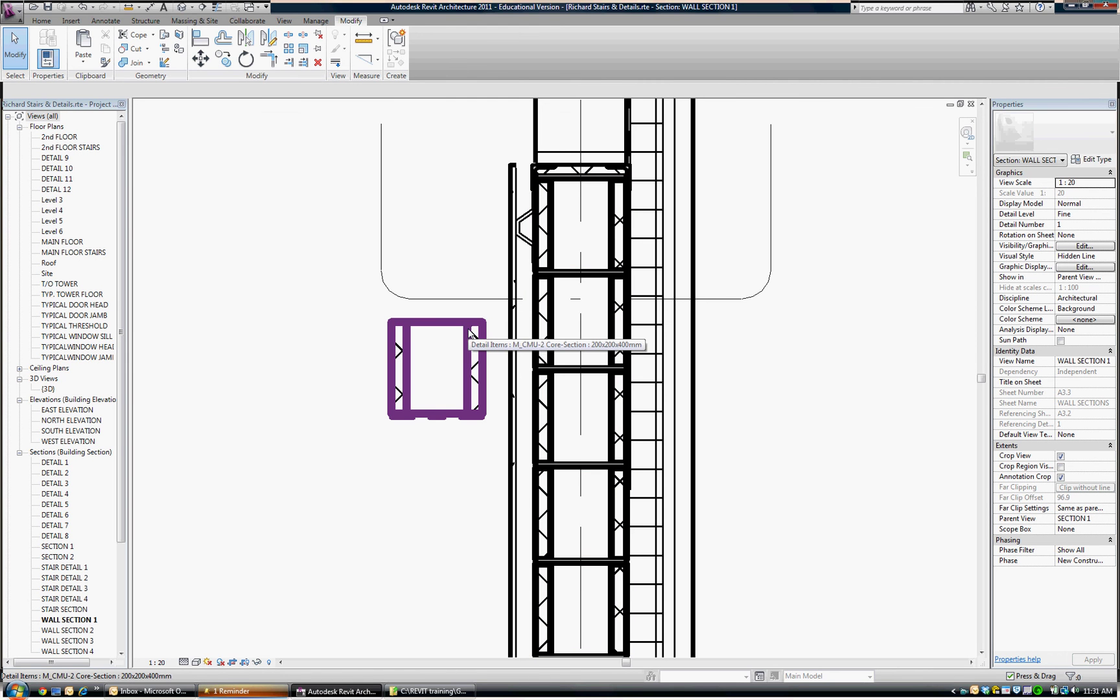
Change the Detail of the wall's Brick repeating detail type to GW-M_CMU-2 Core-Section : 200x200x400mm
left_click(626, 197)
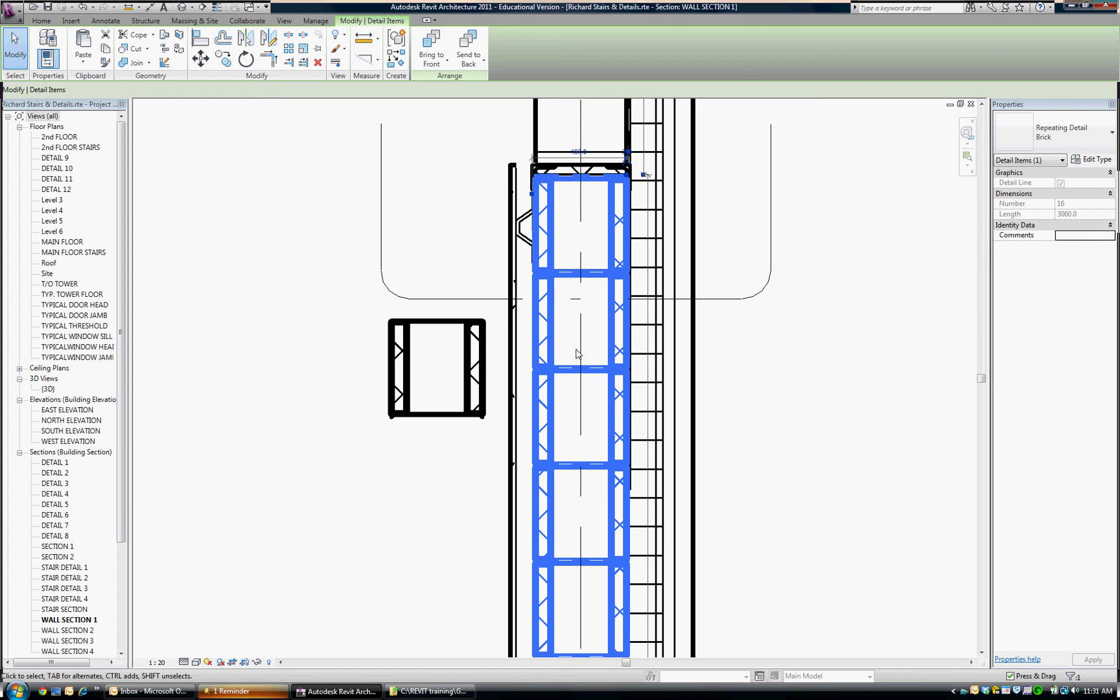
left_click(1095, 160)
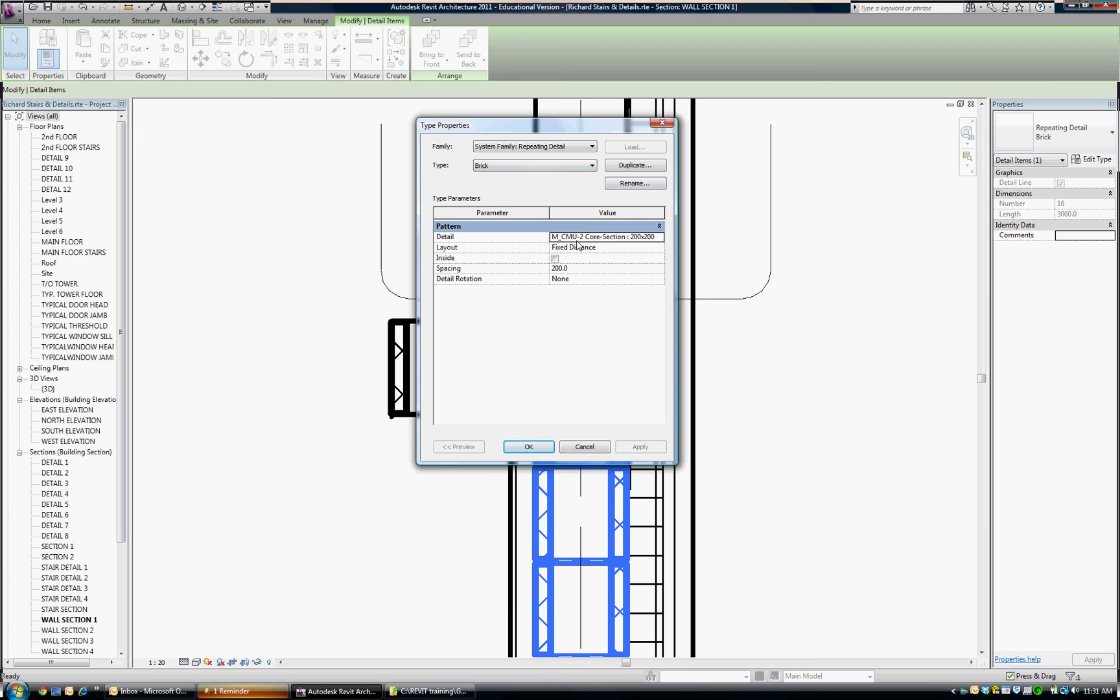
left_click(628, 243)
left_click(659, 237)
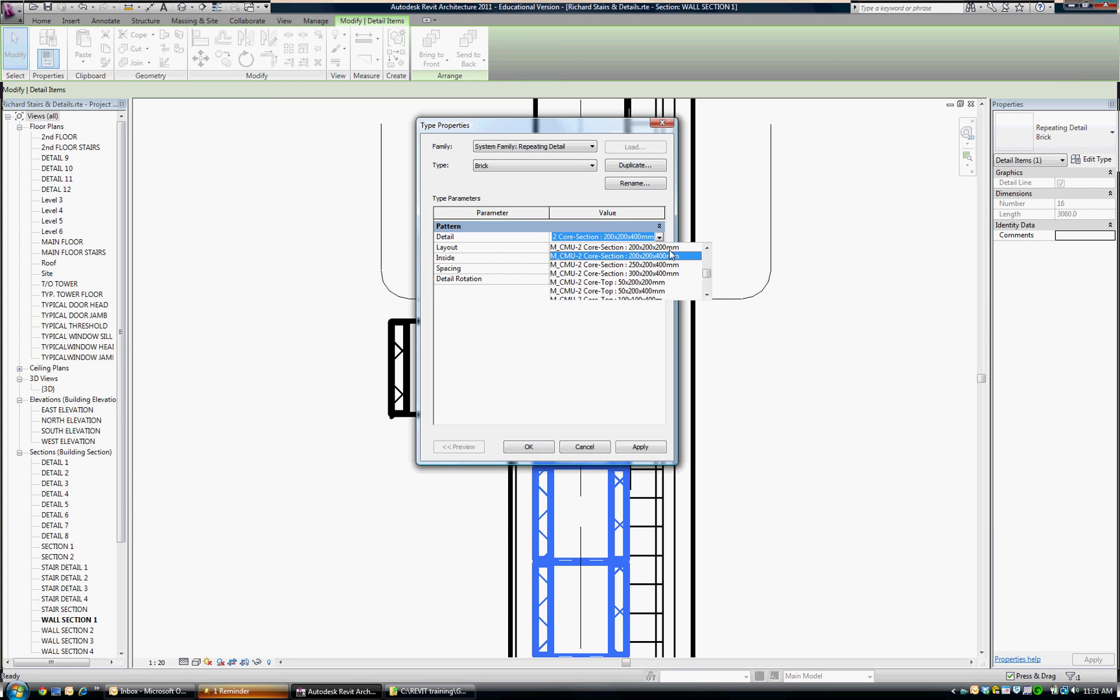
left_click_drag(708, 276, 707, 264)
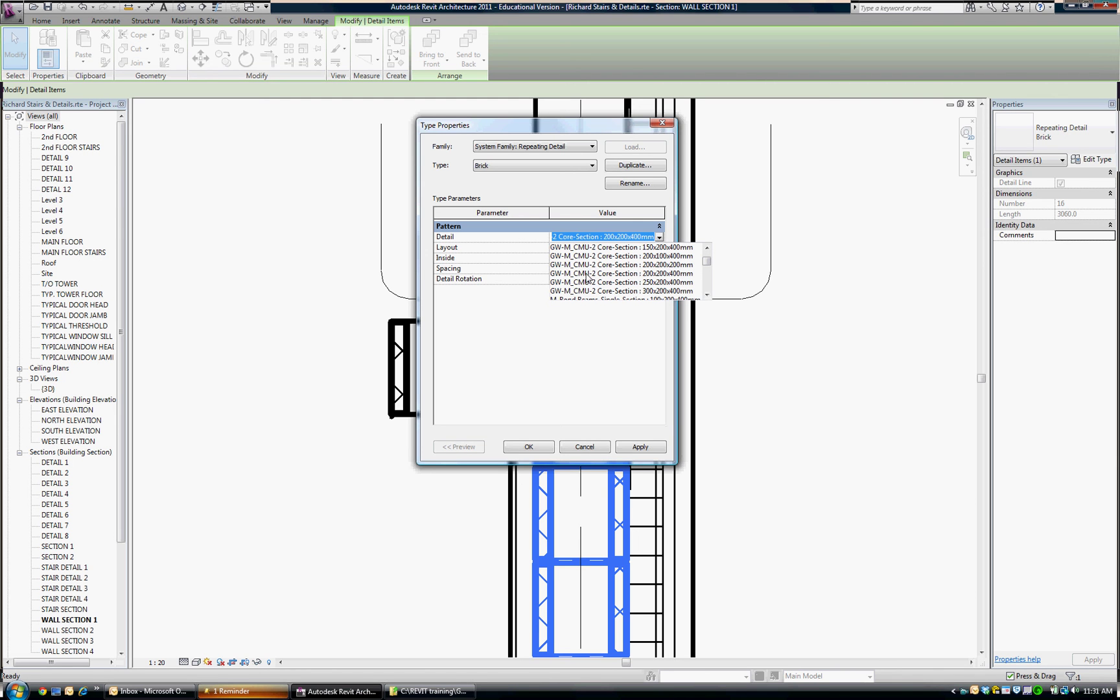
left_click_drag(707, 259, 708, 257)
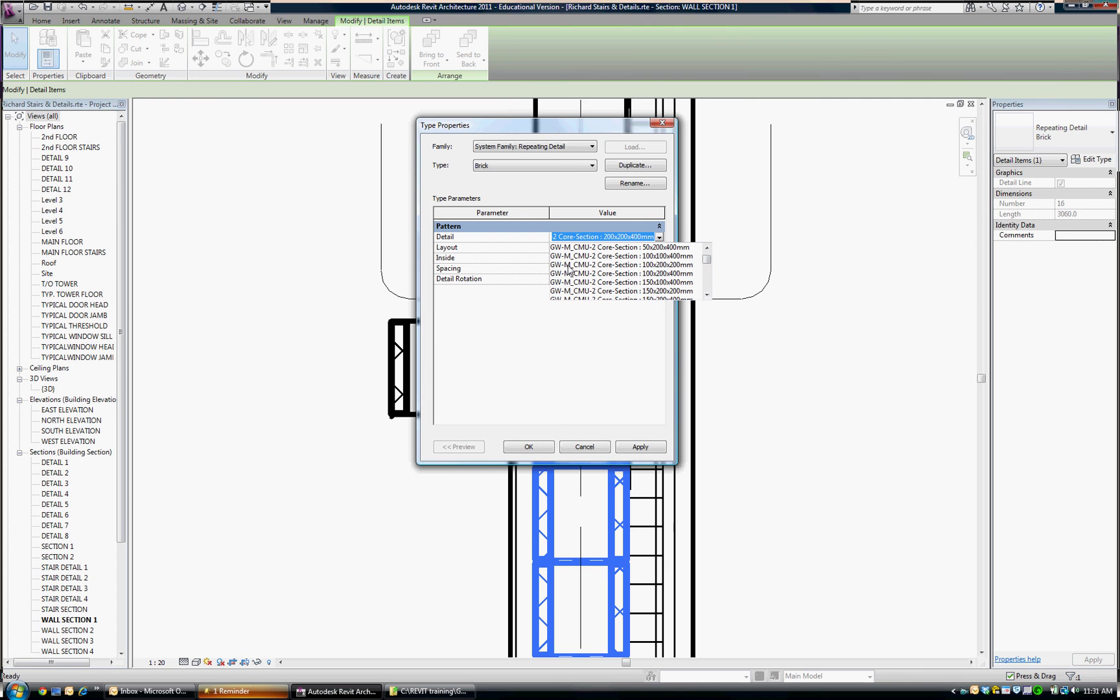
left_click(707, 295)
left_click(707, 295)
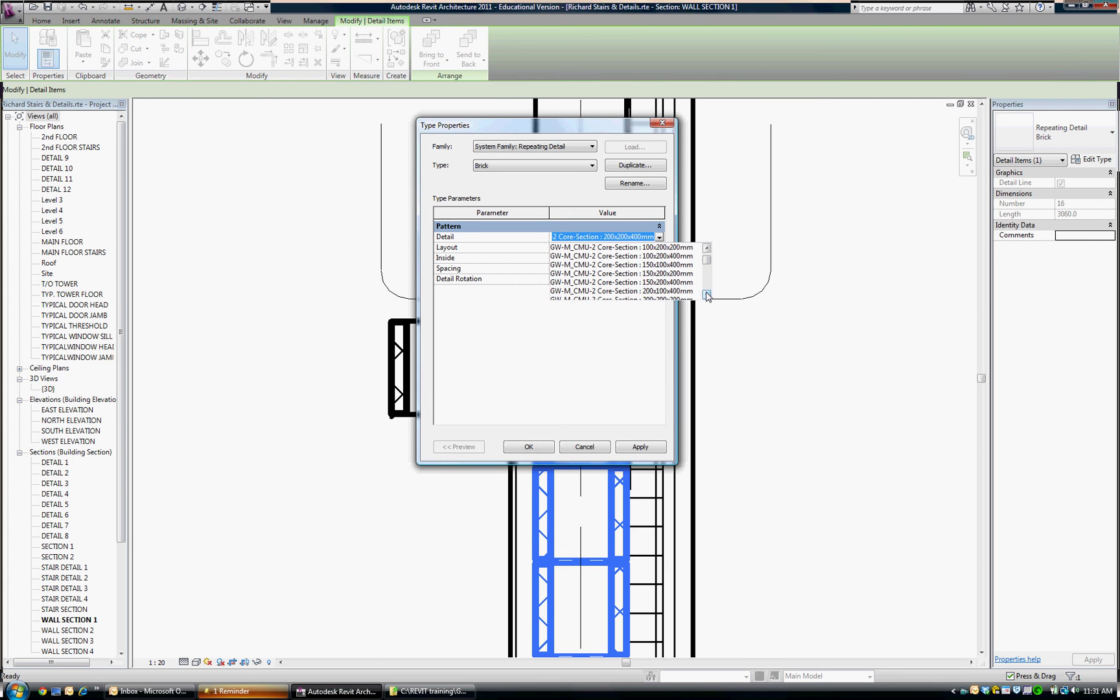
left_click(707, 295)
left_click(707, 295)
left_click(707, 295)
left_click(589, 283)
left_click(528, 448)
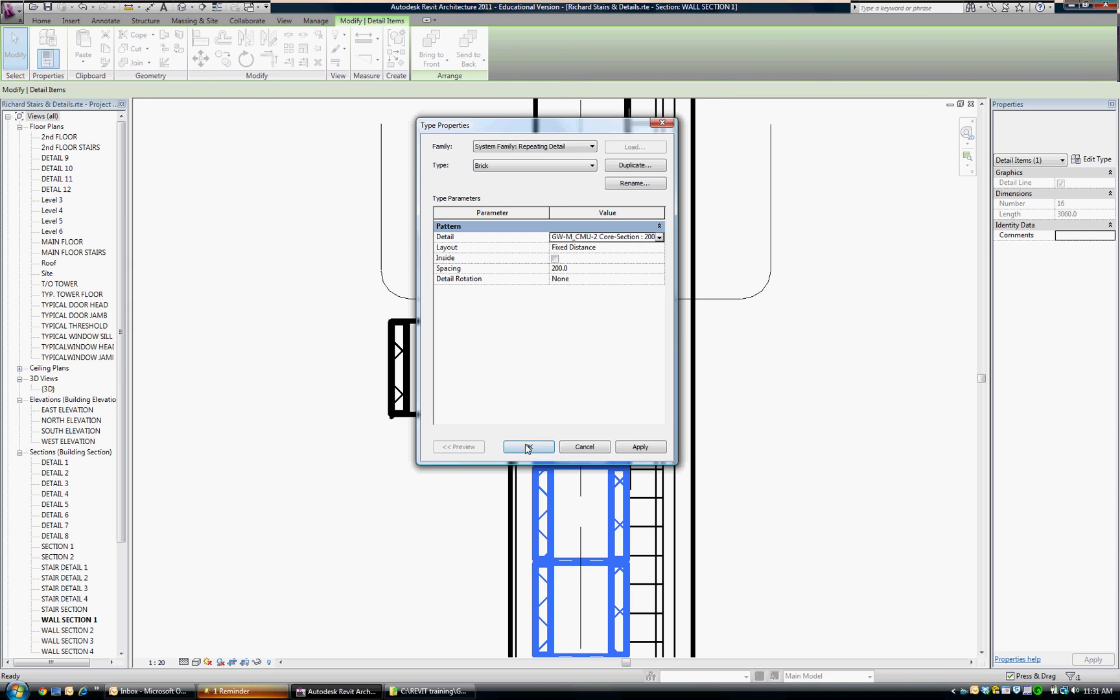
left_click(807, 372)
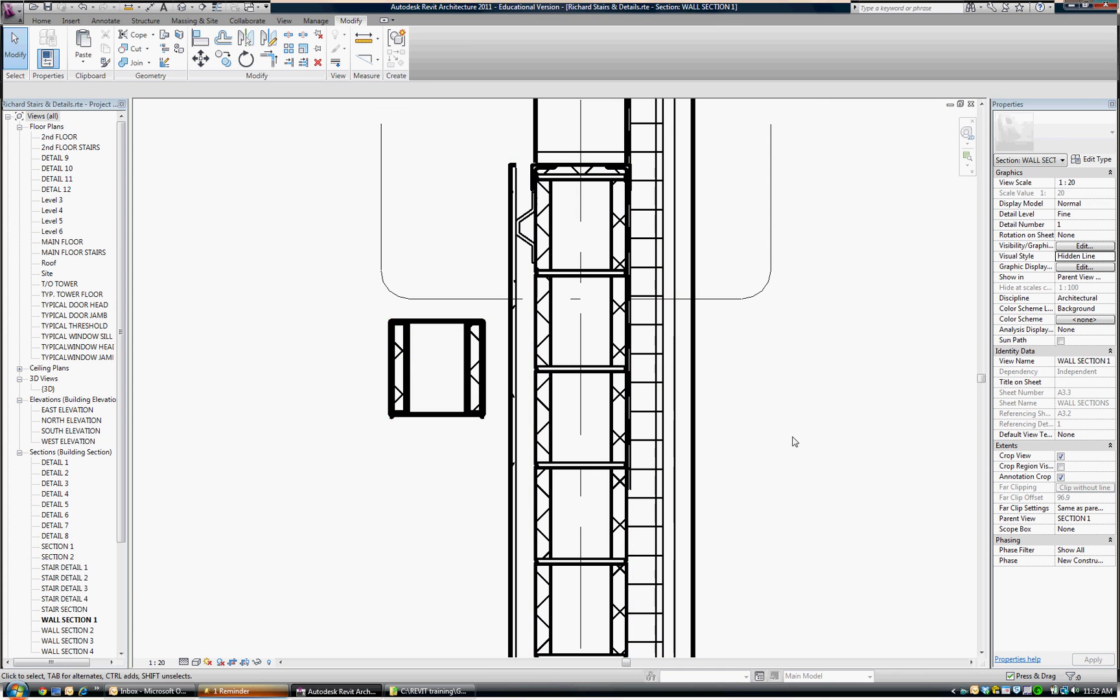
Examine the block wall's line weights in WALL SECTION 1, from the block courses up to the roof parapet
scroll(792, 443, "down", 2)
mouse_move(750, 482)
middle_mouse_down()
mouse_move(791, 488)
mouse_move(772, 478)
middle_mouse_up()
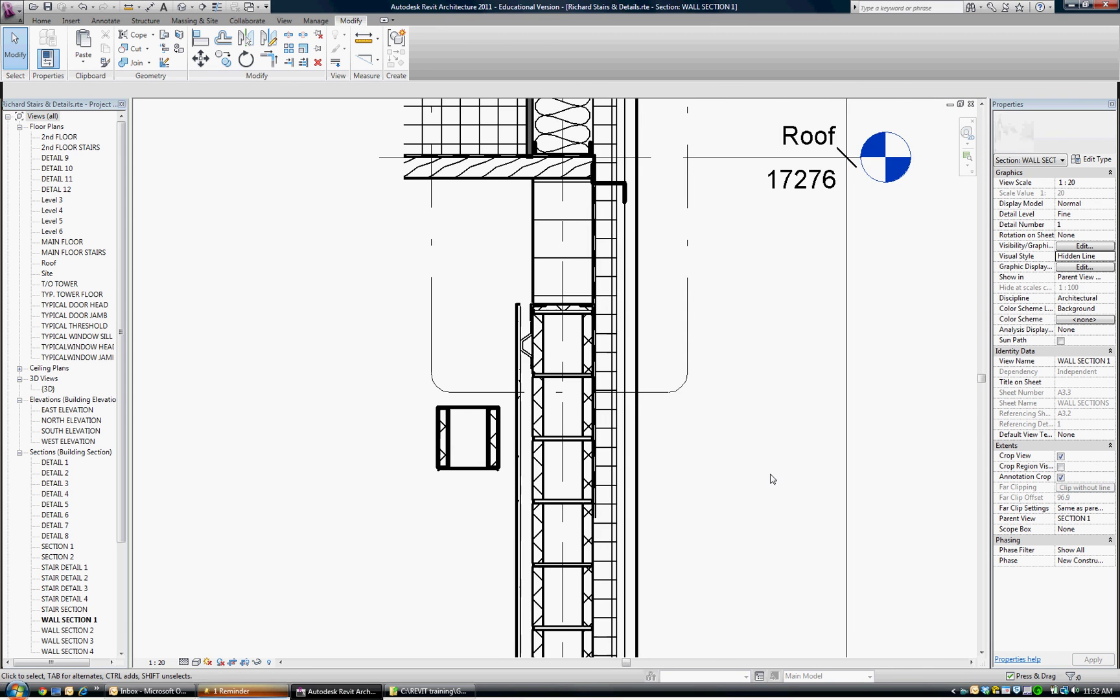
scroll(772, 478, "down", 2)
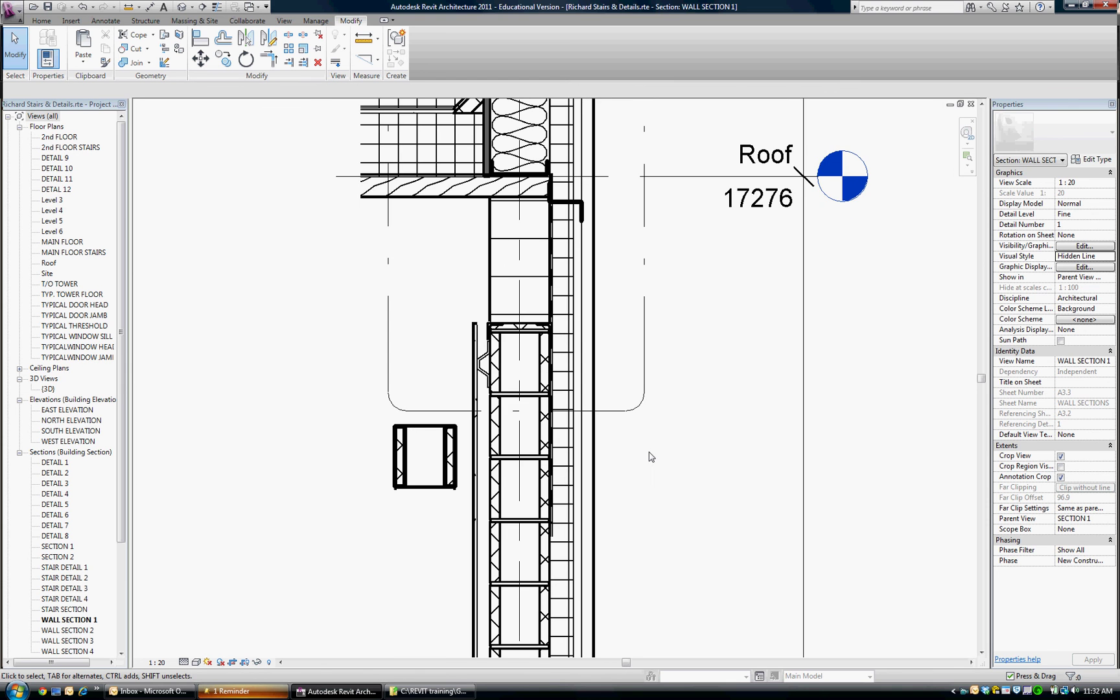
scroll(654, 455, "up", 2)
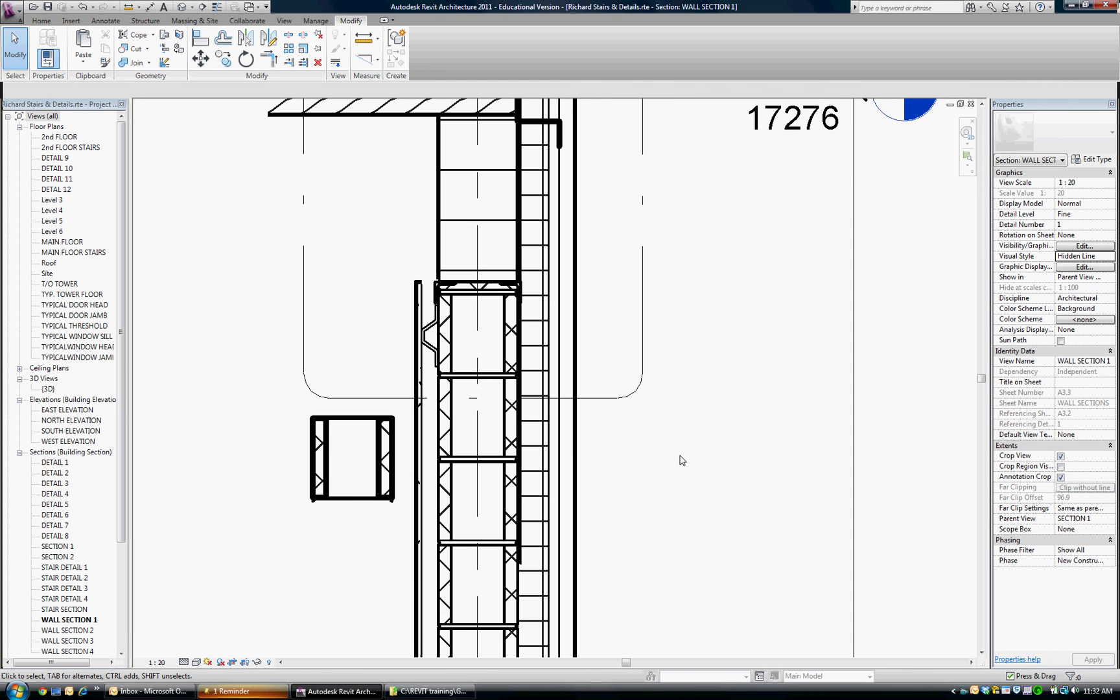
scroll(689, 463, "down", 2)
scroll(700, 471, "down", 1)
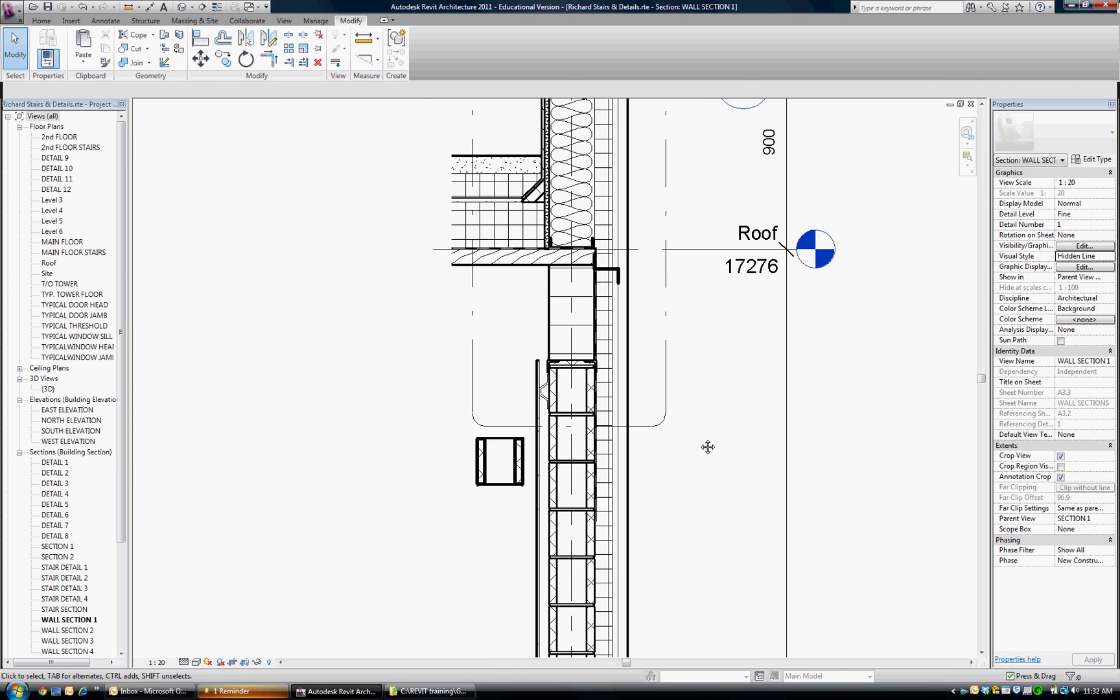
middle_click_drag(707, 450, 665, 511)
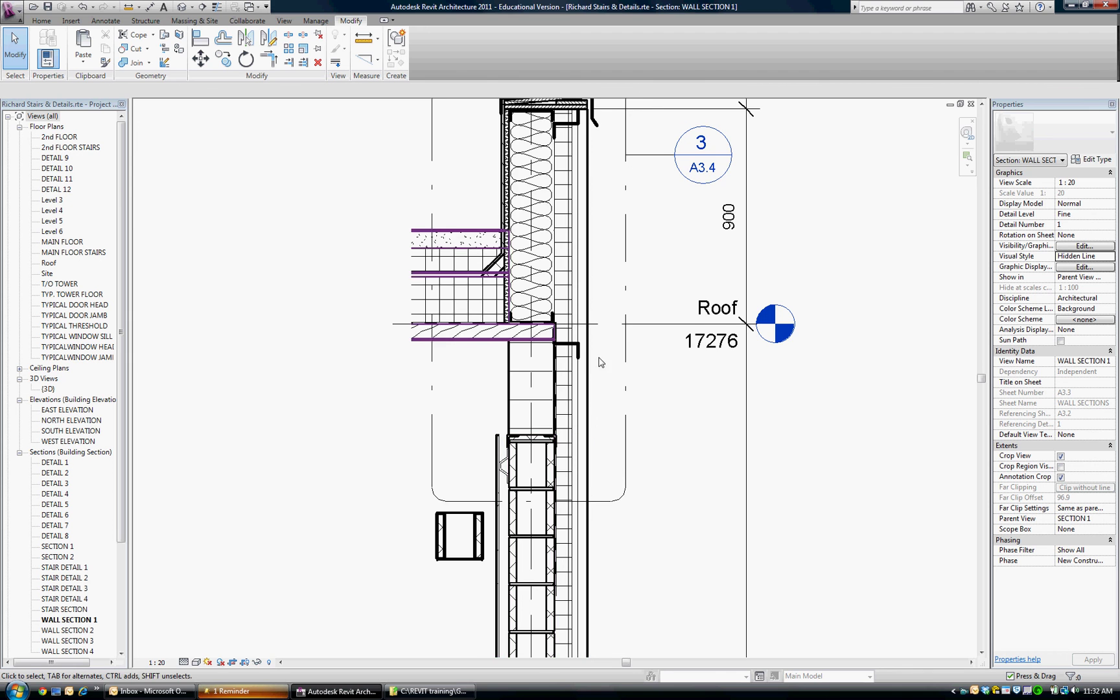
scroll(651, 420, "down", 1)
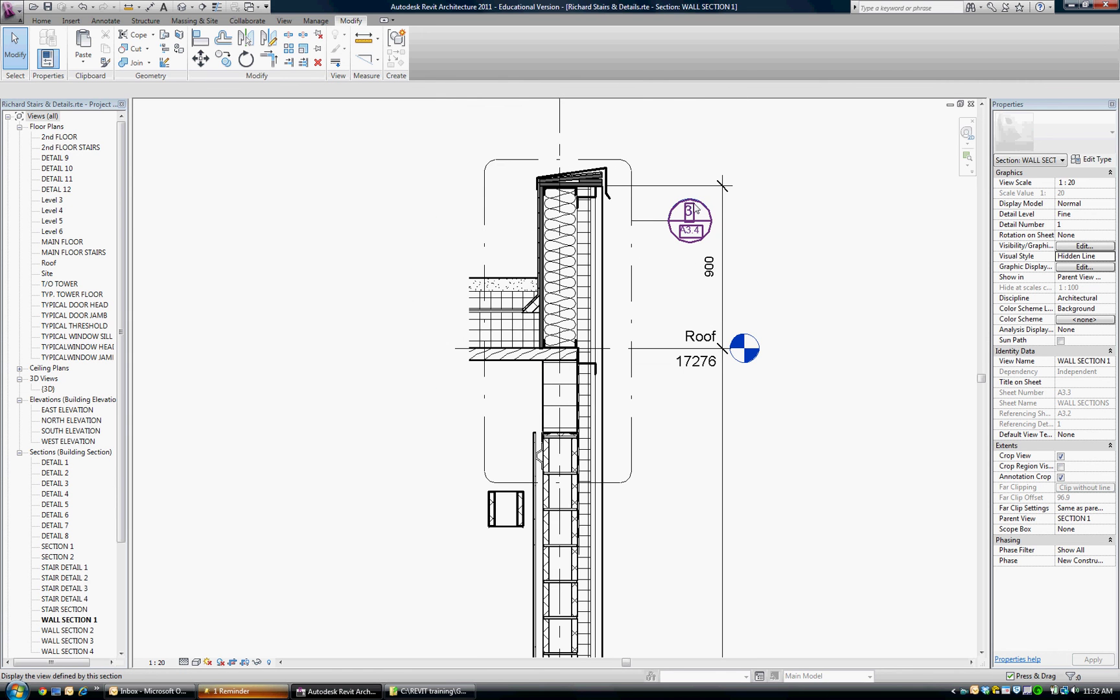
Open the DETAIL 3 section from its callout on the wall section and examine the blocks below the glulam beam and the parapet above
double_click(693, 211)
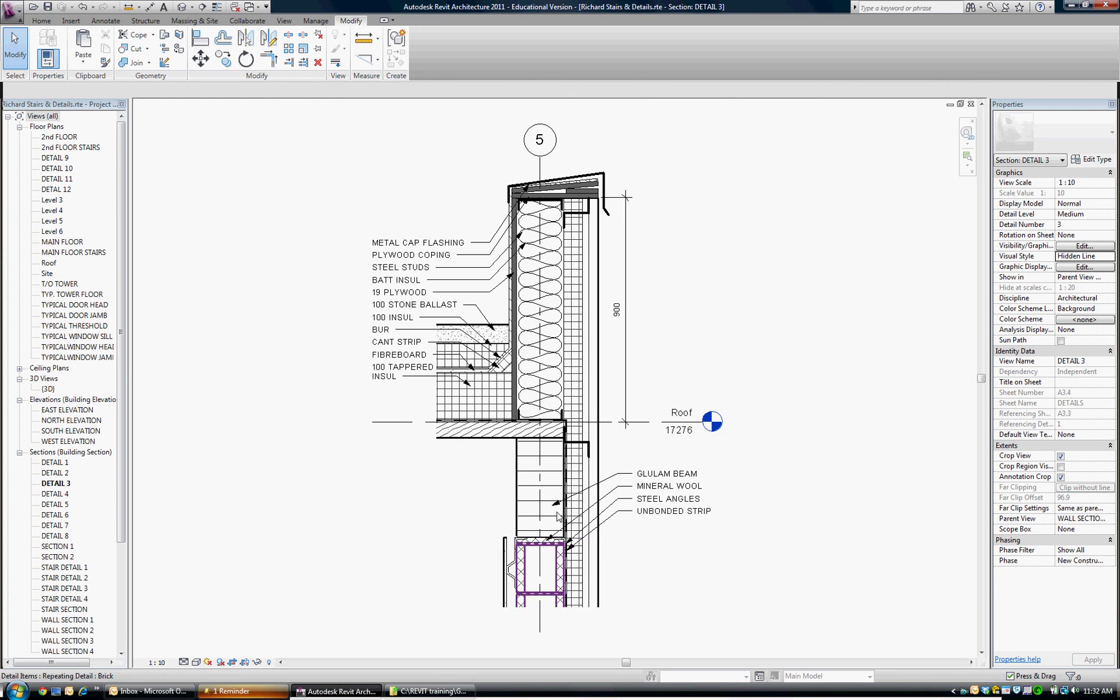
scroll(557, 517, "up", 4)
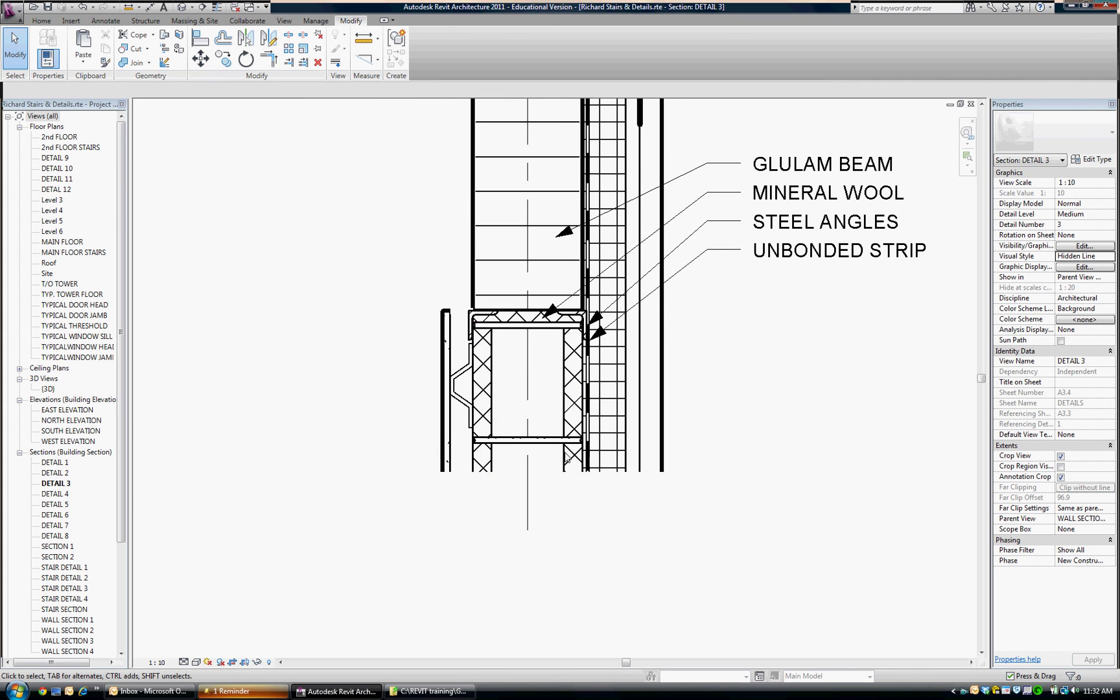
scroll(608, 529, "down", 1)
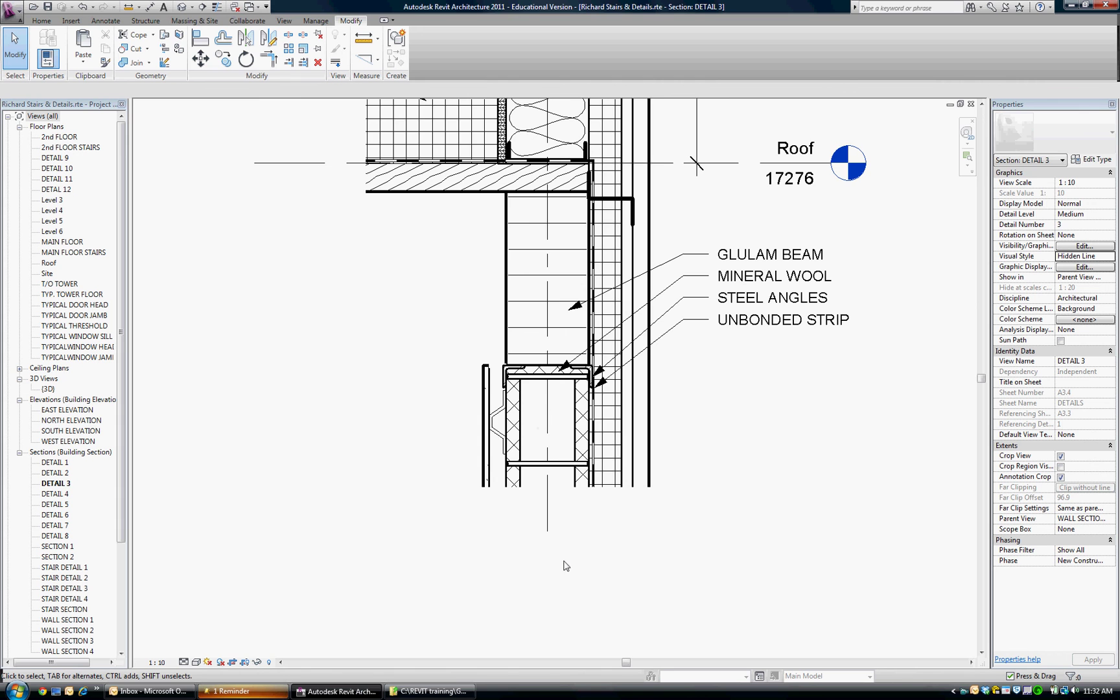
scroll(573, 579, "down", 1)
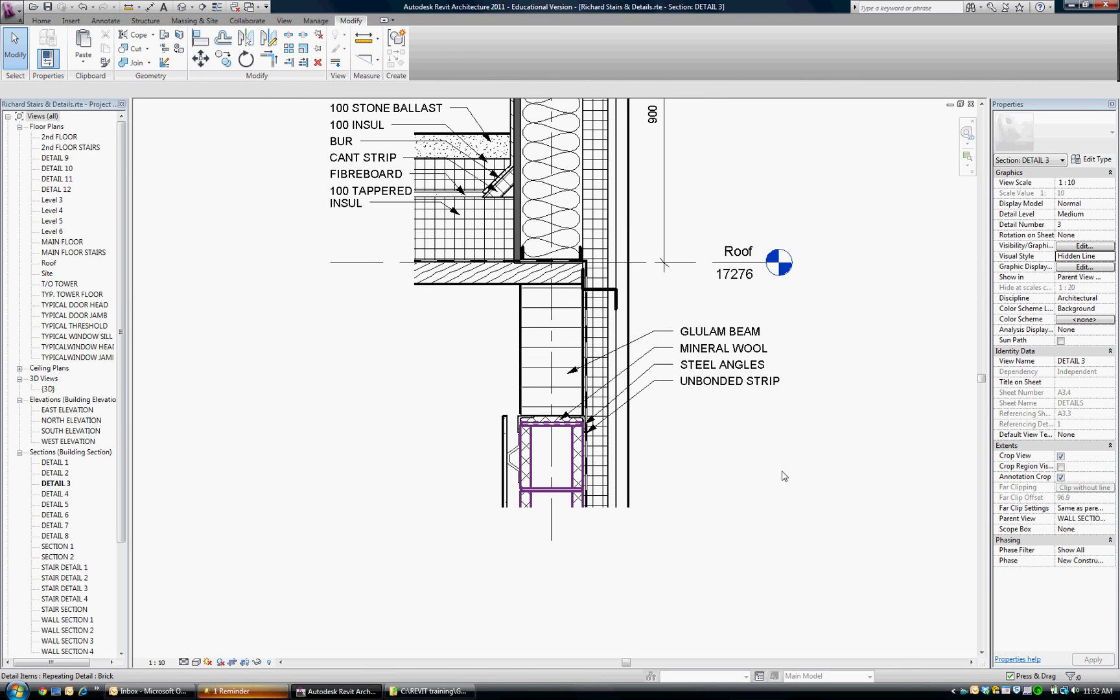
scroll(761, 488, "down", 1)
middle_click_drag(761, 487, 693, 568)
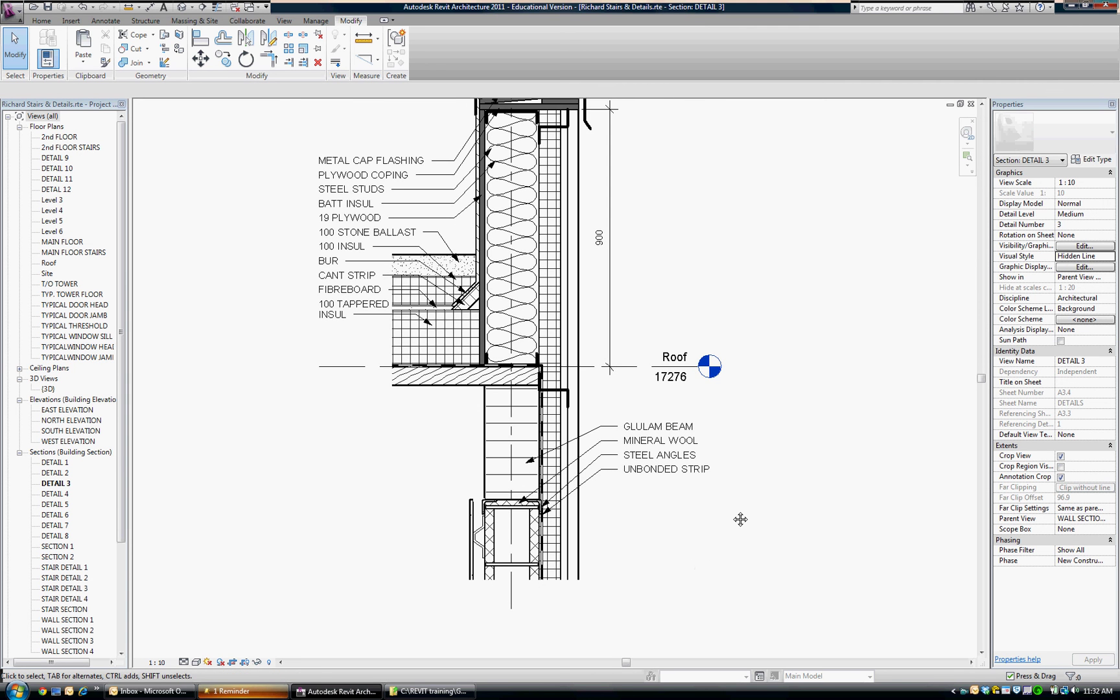
mouse_move(740, 519)
middle_mouse_down()
mouse_move(744, 566)
mouse_move(756, 578)
middle_mouse_up()
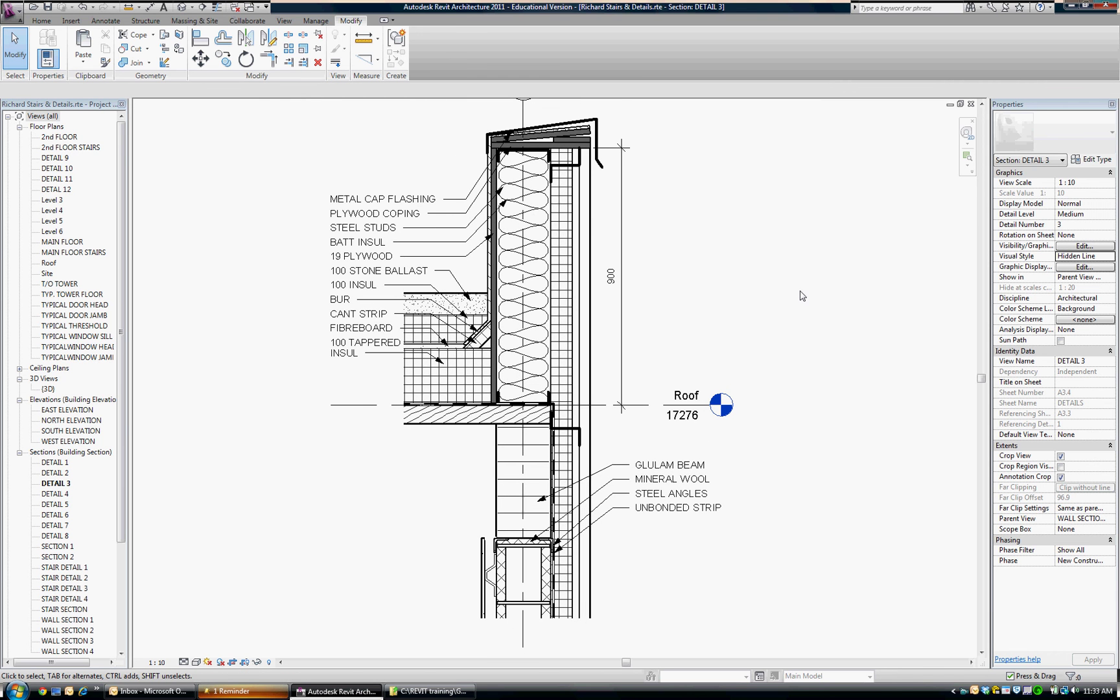